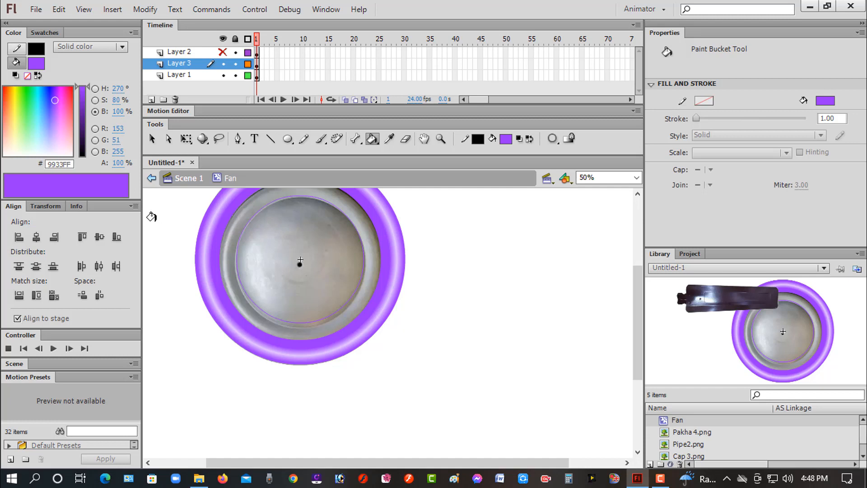
Fill the grey ring between the outer purple ring and the metal disc with solid purple 9C39FF sampled from the artwork
{"action": "left_click", "coordinate": [506, 139]}
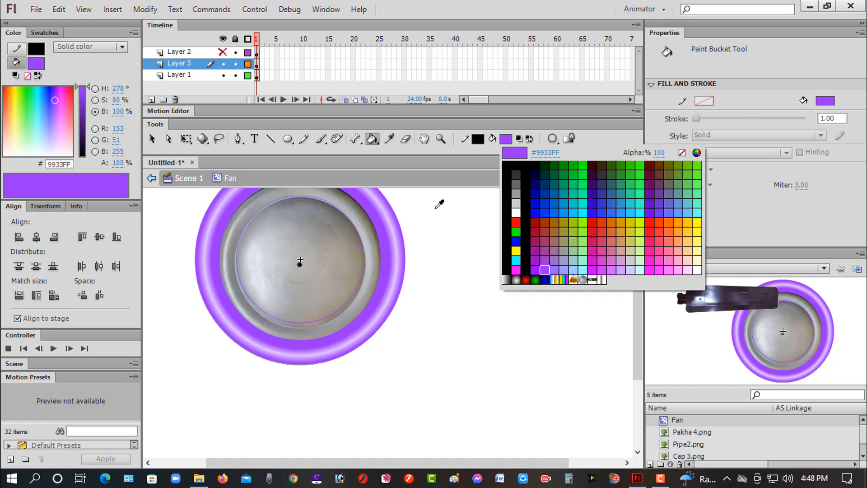
{"action": "left_click", "coordinate": [405, 221]}
{"action": "left_click", "coordinate": [361, 223]}
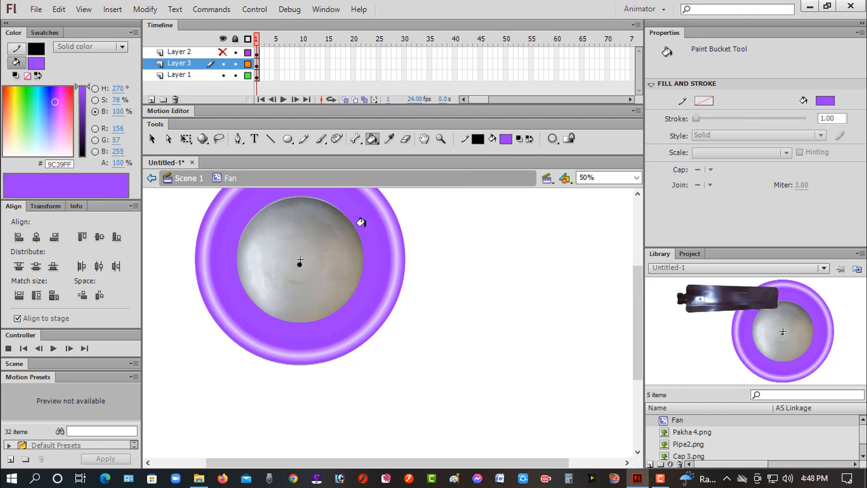
{"action": "scroll", "coordinate": [326, 234], "scroll_direction": "up", "scroll_amount": 2}
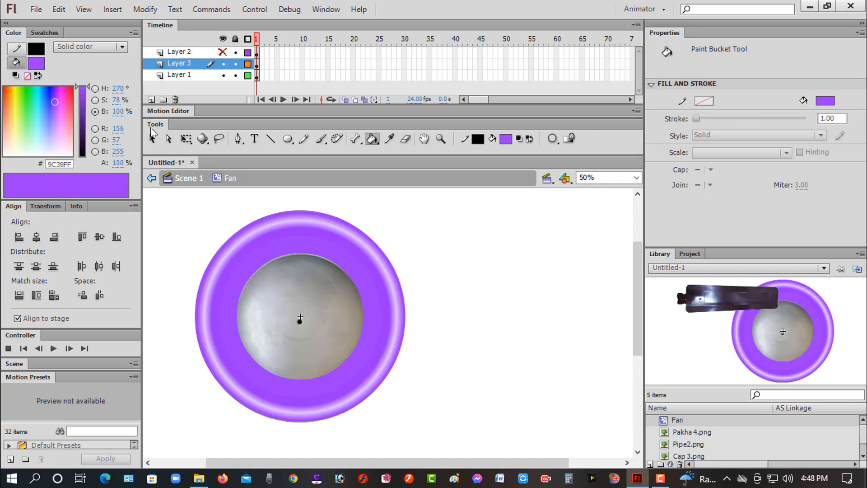
Change the fill of the middle ring around the metal disc to a radial gradient
{"action": "left_click", "coordinate": [151, 139]}
{"action": "left_click", "coordinate": [267, 257]}
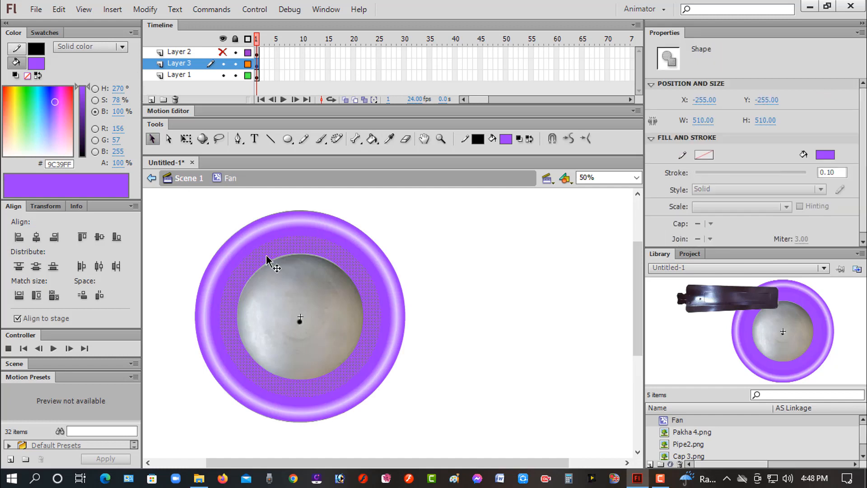
{"action": "left_click", "coordinate": [122, 47]}
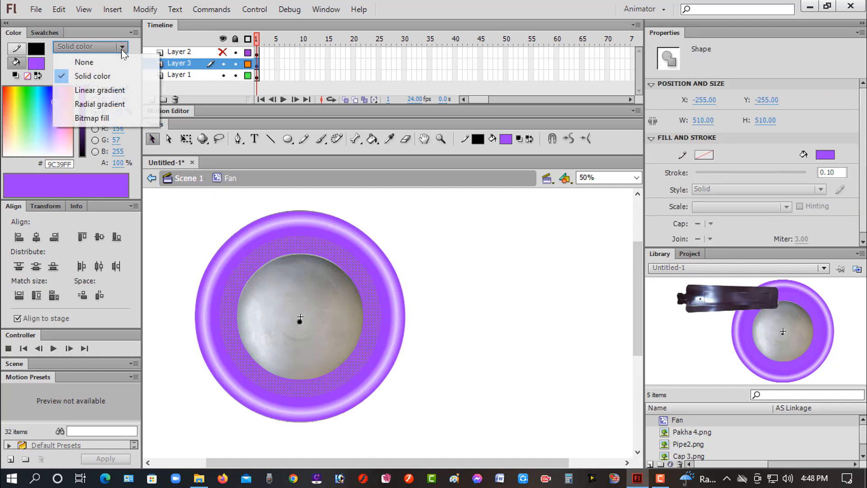
{"action": "left_click", "coordinate": [100, 105]}
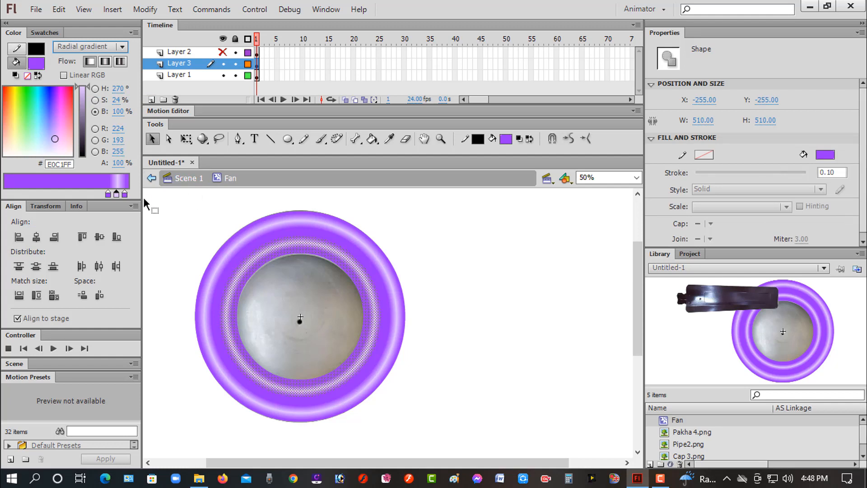
Shift the middle ring's gradient stops toward the outer end, giving a narrow pale highlight band near its outer edge
{"action": "left_click_drag", "start_coordinate": [108, 192], "coordinate": [104, 192]}
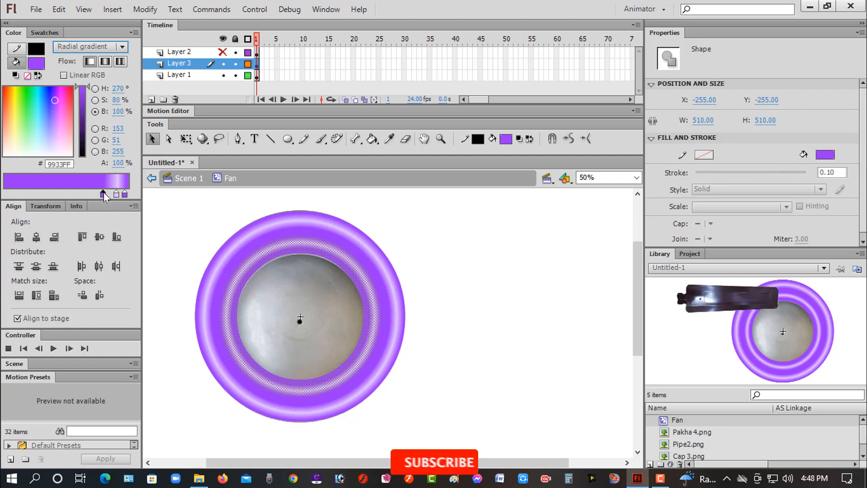
{"action": "left_click", "coordinate": [128, 193]}
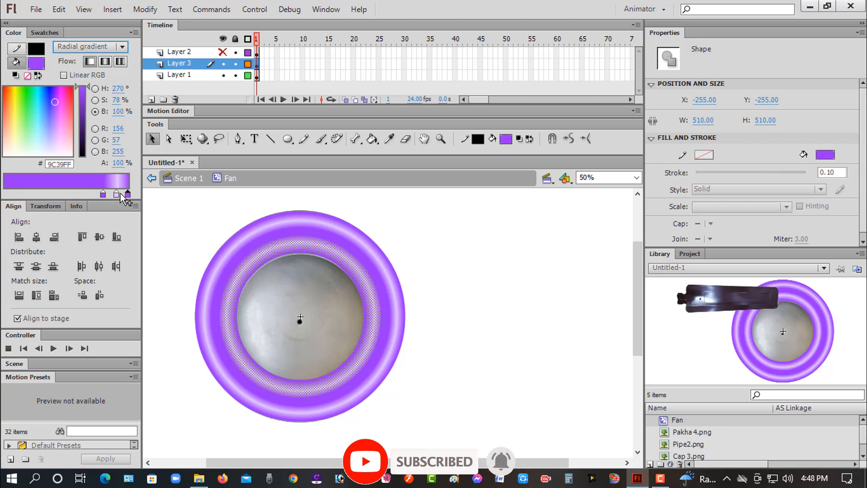
{"action": "left_click", "coordinate": [117, 195]}
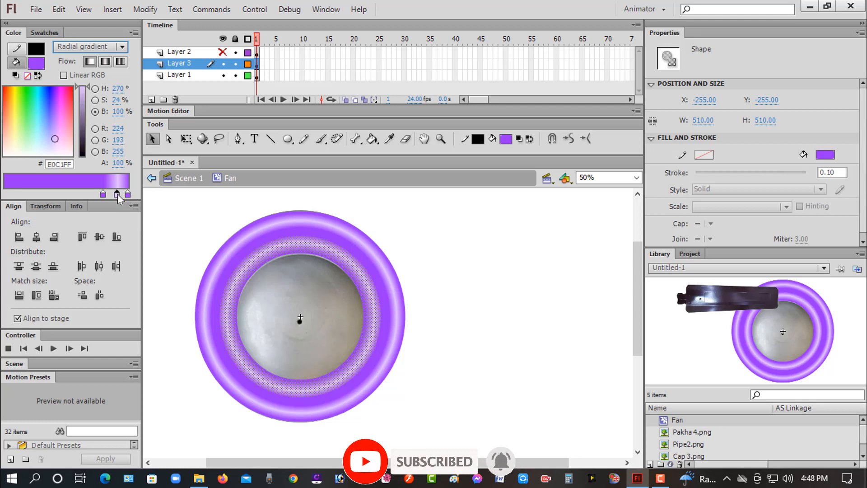
{"action": "left_click_drag", "start_coordinate": [117, 194], "coordinate": [119, 194]}
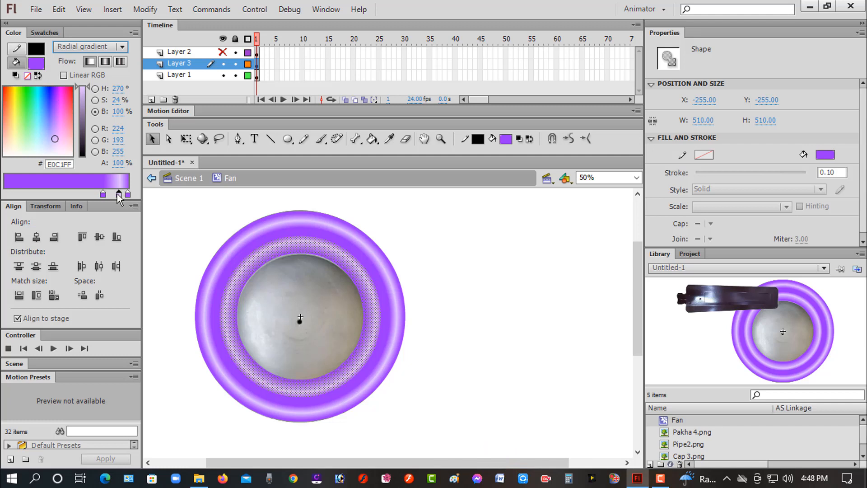
{"action": "mouse_move", "coordinate": [113, 193]}
{"action": "left_mouse_down"}
{"action": "mouse_move", "coordinate": [128, 194]}
{"action": "mouse_move", "coordinate": [92, 193]}
{"action": "mouse_move", "coordinate": [137, 195]}
{"action": "mouse_move", "coordinate": [110, 194]}
{"action": "left_mouse_up"}
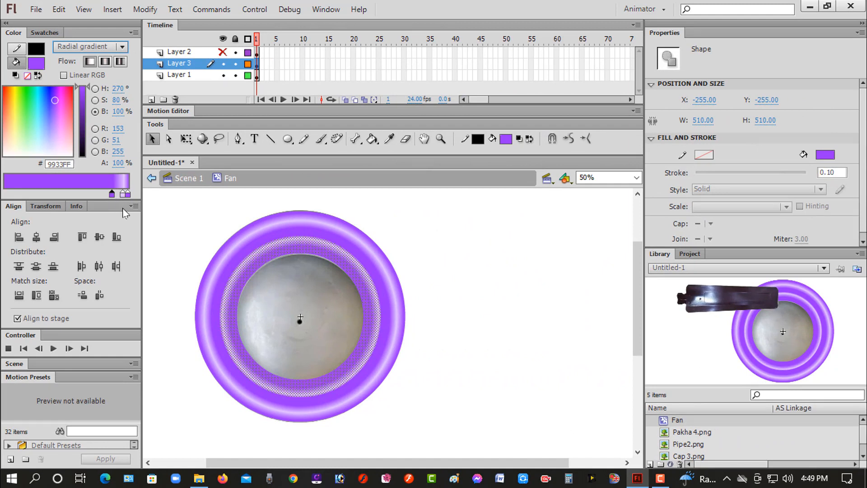
{"action": "left_click", "coordinate": [176, 219]}
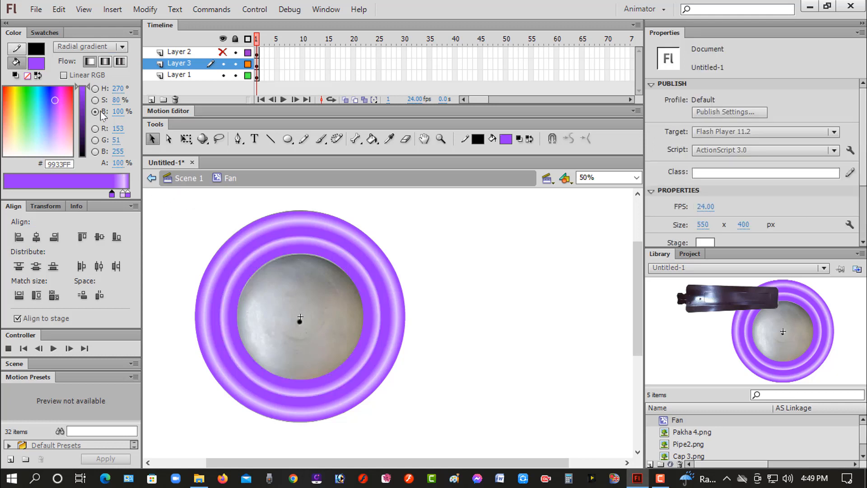
Fill the central disc with solid purple 9933FF using the Paint Bucket, undoing the first fill made with the gradient
{"action": "left_click", "coordinate": [371, 142]}
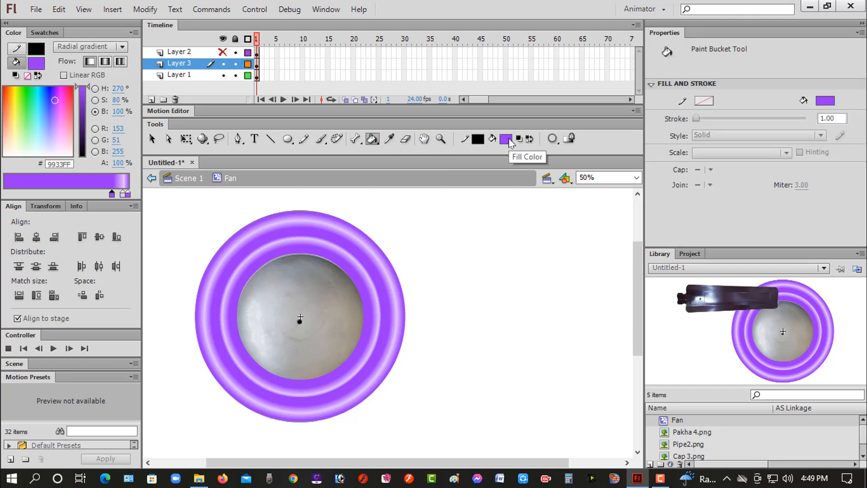
{"action": "left_click", "coordinate": [313, 287]}
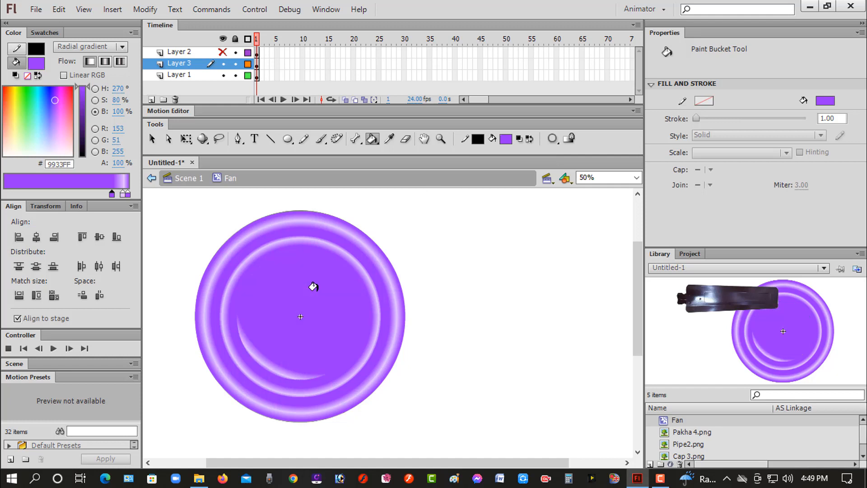
{"action": "key", "text": "ctrl+z"}
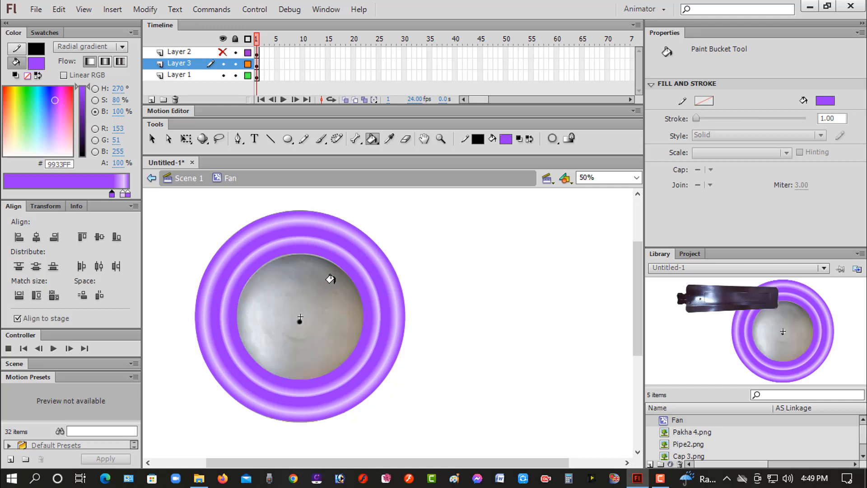
{"action": "left_click", "coordinate": [505, 140]}
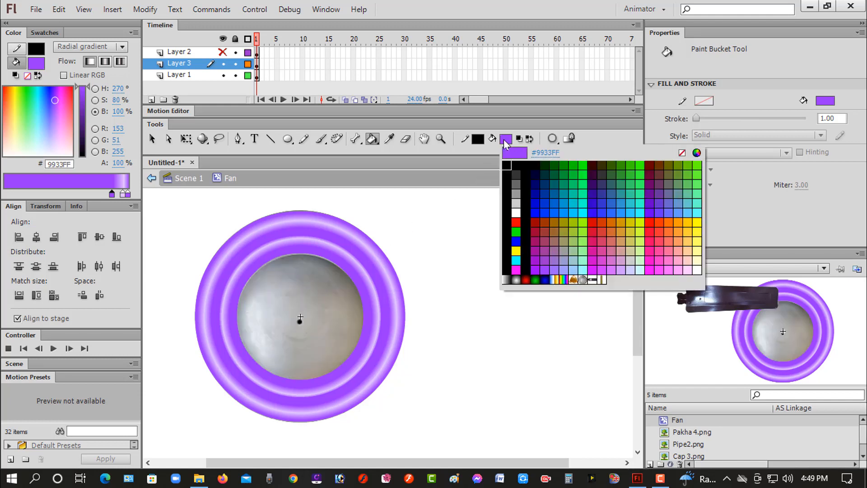
{"action": "left_click", "coordinate": [62, 185]}
{"action": "left_click", "coordinate": [287, 315]}
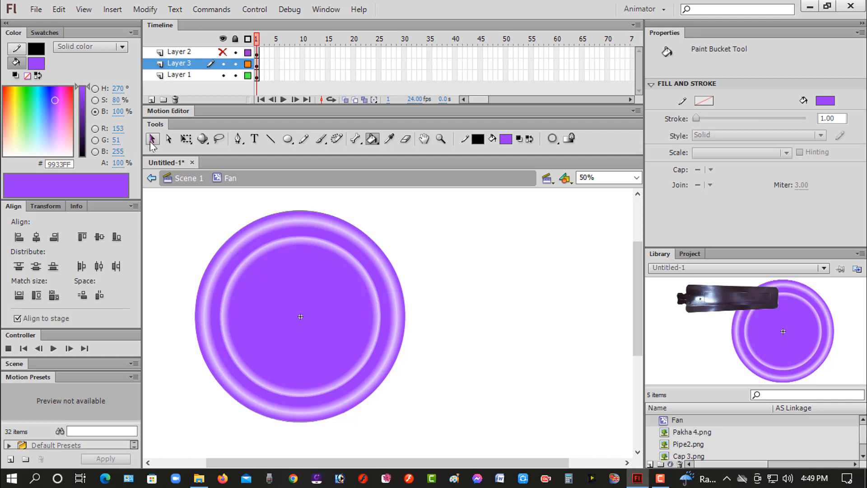
Change the central disc's fill to a radial gradient
{"action": "left_click", "coordinate": [152, 139]}
{"action": "left_click", "coordinate": [262, 300]}
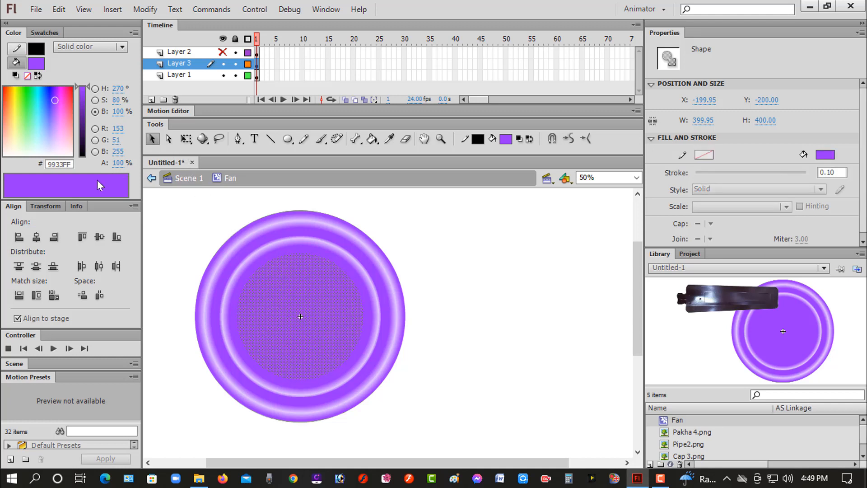
{"action": "left_click", "coordinate": [122, 48]}
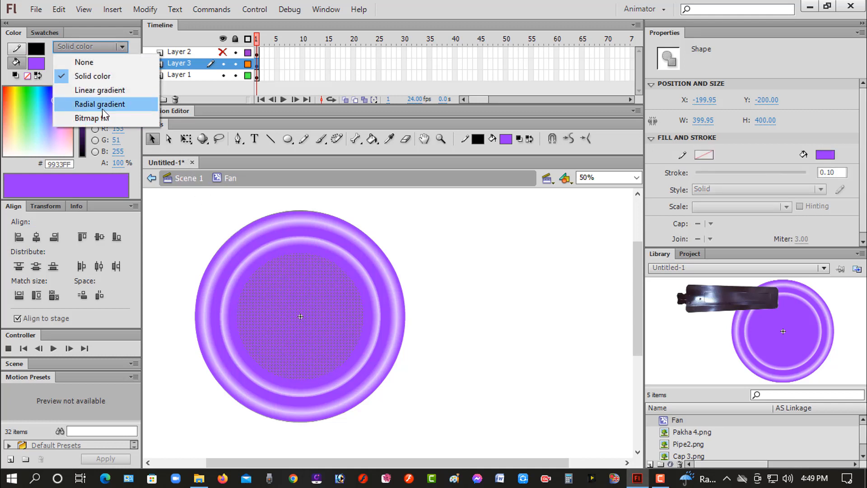
{"action": "left_click", "coordinate": [104, 105]}
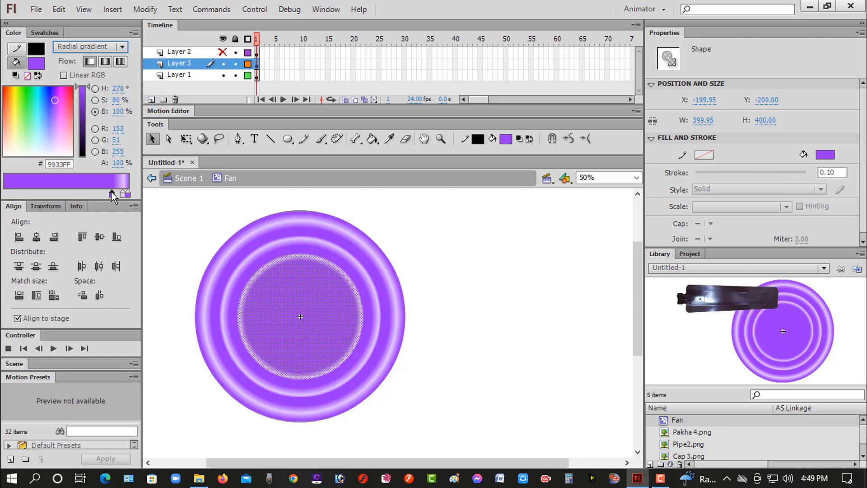
Rearrange the disc's gradient stops: 9933FF at the start, 9C39FF about a fifth along, and pale E0C1FF at the outer end
{"action": "left_click_drag", "start_coordinate": [111, 192], "coordinate": [60, 190]}
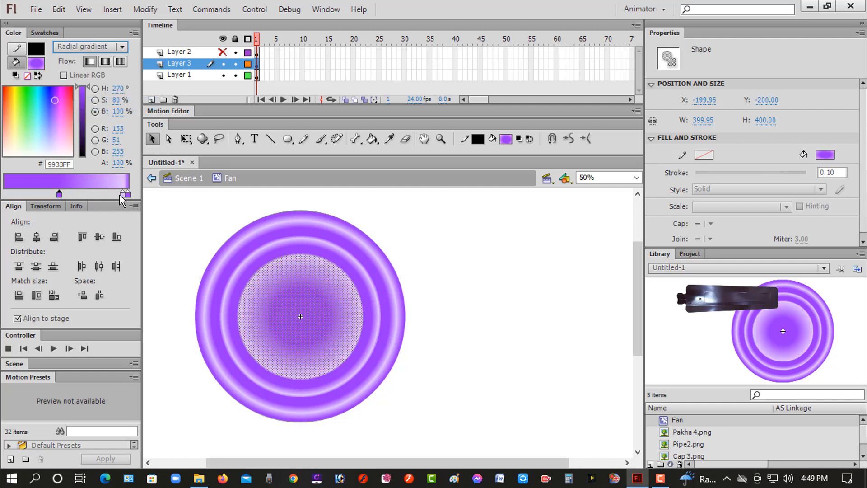
{"action": "mouse_move", "coordinate": [122, 194]}
{"action": "left_mouse_down"}
{"action": "mouse_move", "coordinate": [89, 195]}
{"action": "mouse_move", "coordinate": [124, 193]}
{"action": "left_mouse_up"}
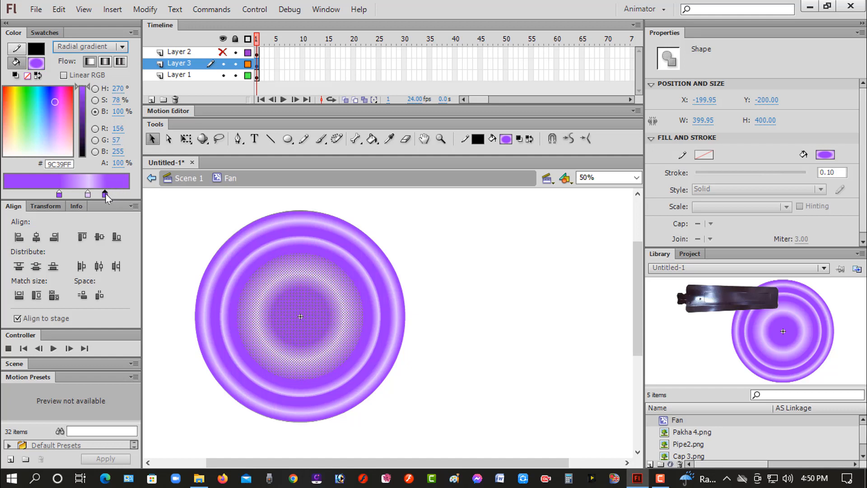
{"action": "mouse_move", "coordinate": [88, 192]}
{"action": "left_mouse_down"}
{"action": "mouse_move", "coordinate": [119, 195]}
{"action": "mouse_move", "coordinate": [84, 194]}
{"action": "left_mouse_up"}
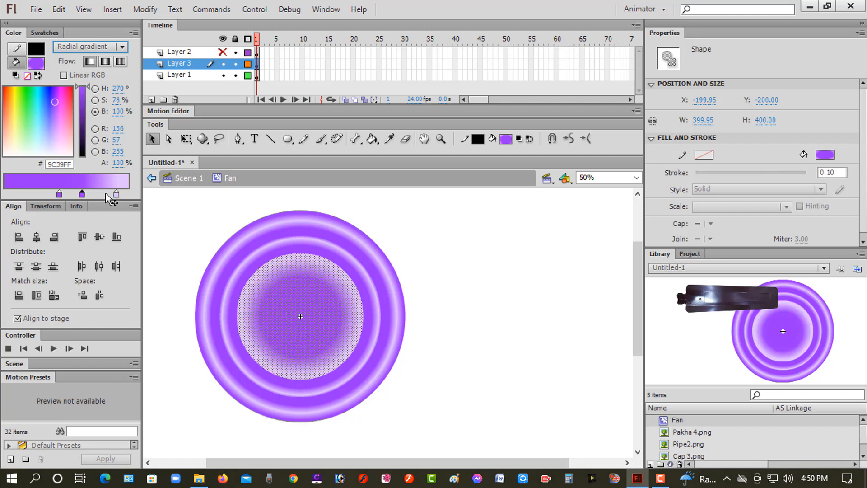
{"action": "left_click", "coordinate": [117, 194]}
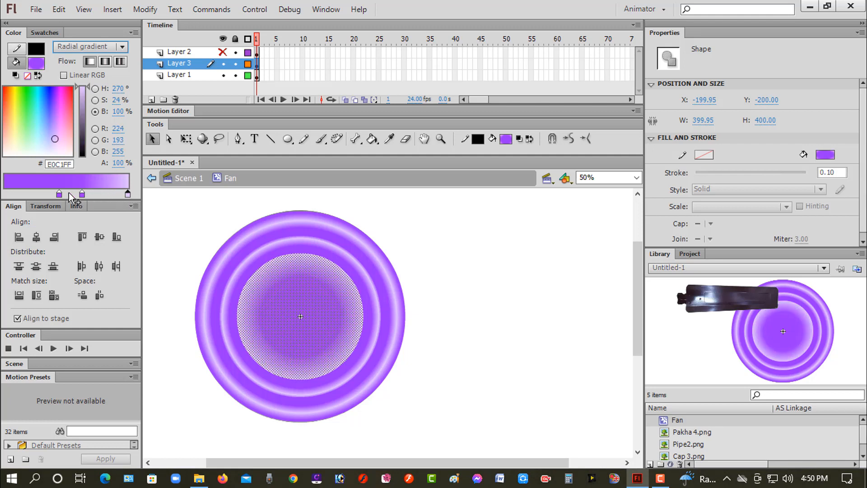
{"action": "left_click_drag", "start_coordinate": [59, 194], "coordinate": [18, 191]}
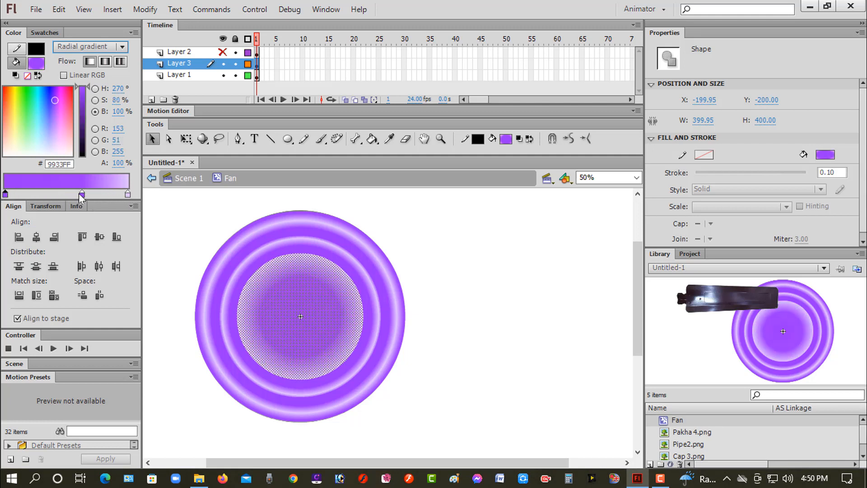
{"action": "left_click_drag", "start_coordinate": [79, 194], "coordinate": [30, 194]}
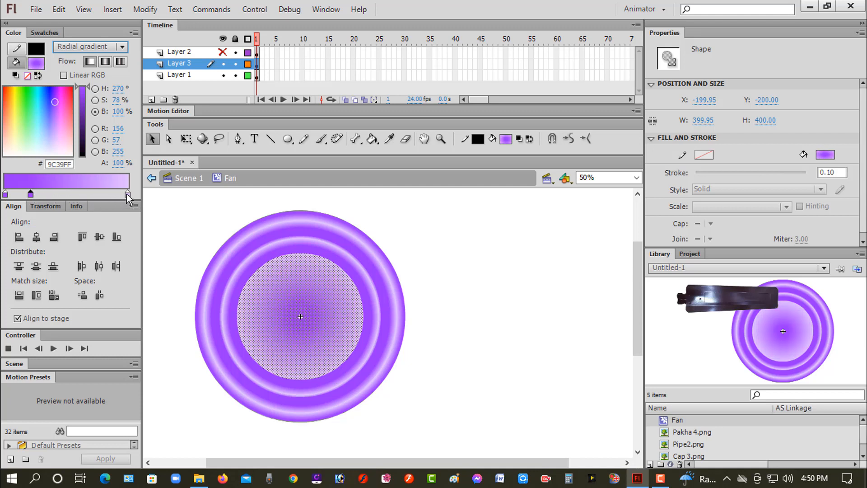
{"action": "left_click_drag", "start_coordinate": [128, 195], "coordinate": [115, 194]}
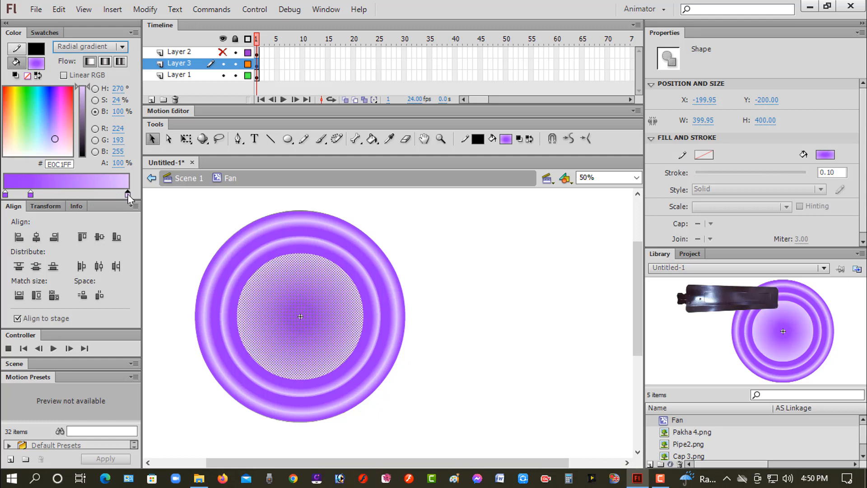
{"action": "mouse_move", "coordinate": [128, 194]}
{"action": "left_mouse_down"}
{"action": "mouse_move", "coordinate": [81, 194]}
{"action": "mouse_move", "coordinate": [128, 194]}
{"action": "left_mouse_up"}
Recolour the outer stop of the disc's gradient to the medium purple C48AFF
{"action": "double_click", "coordinate": [127, 194]}
{"action": "left_click", "coordinate": [90, 185]}
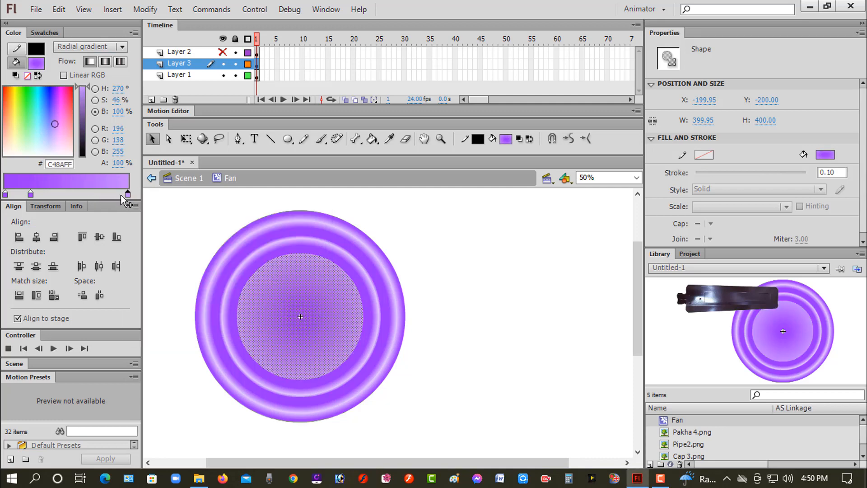
{"action": "left_click", "coordinate": [178, 217]}
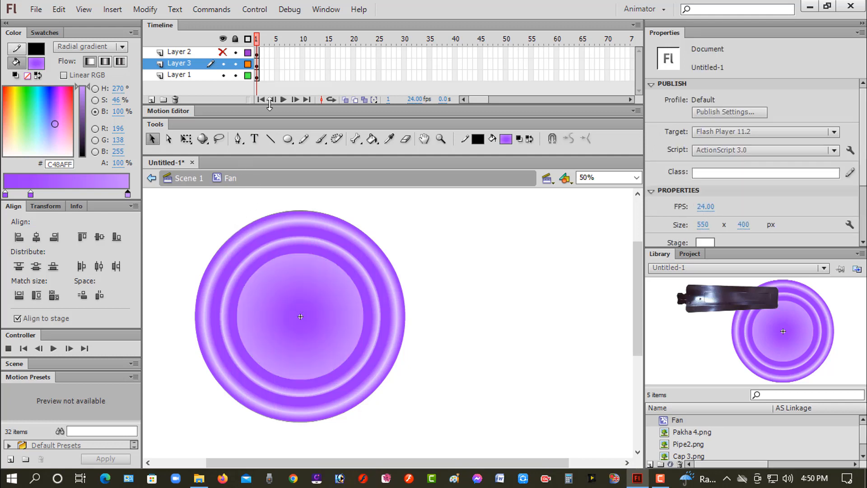
Select all the purple artwork on Layer 3 and group it
{"action": "left_click", "coordinate": [258, 66]}
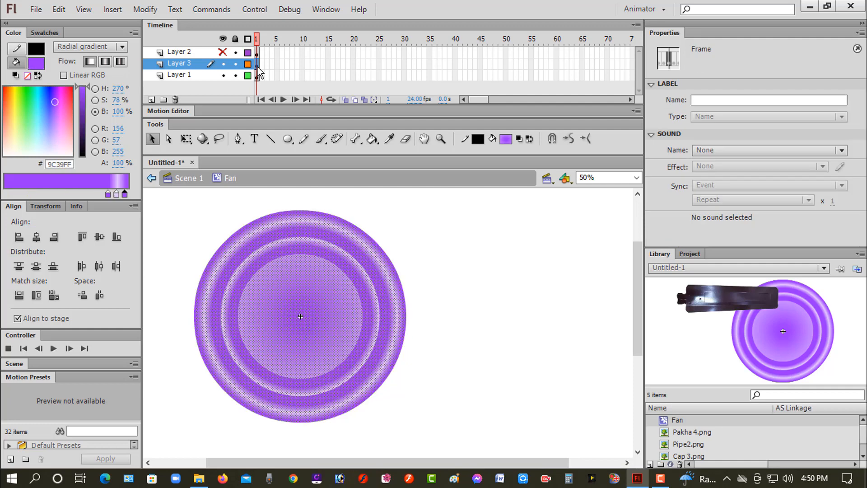
{"action": "left_click", "coordinate": [144, 9]}
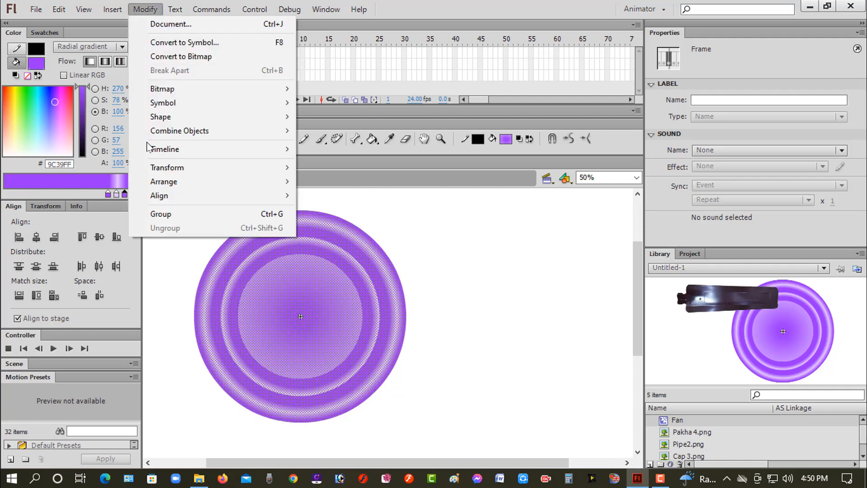
{"action": "left_click", "coordinate": [181, 213]}
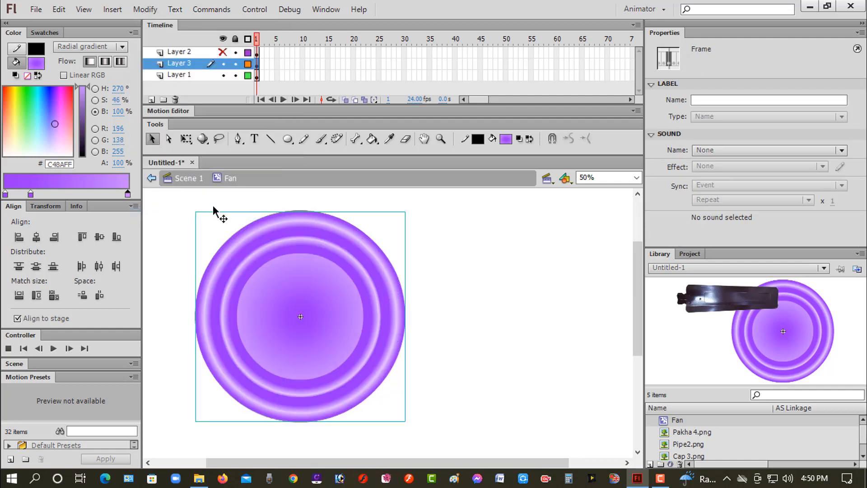
Scale the purple group down about its centre to roughly 236.5 × 236.5 with Free Transform
{"action": "left_click", "coordinate": [186, 139]}
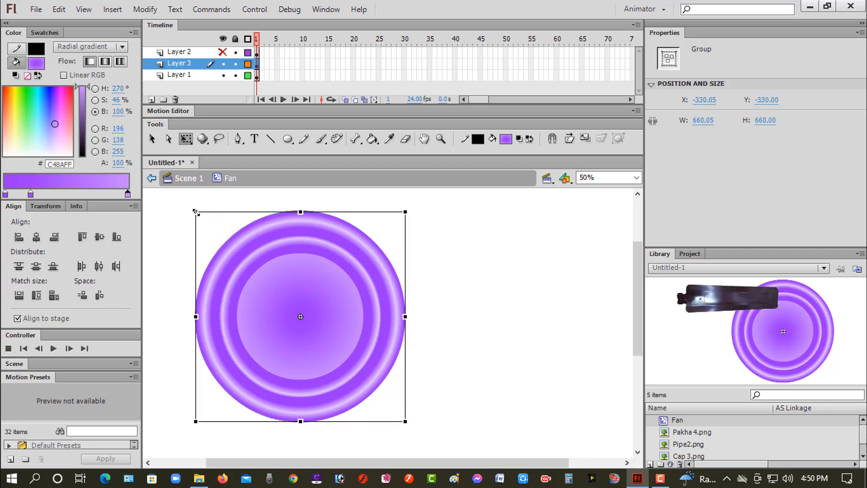
{"action": "left_click_drag", "start_coordinate": [197, 212], "coordinate": [226, 242]}
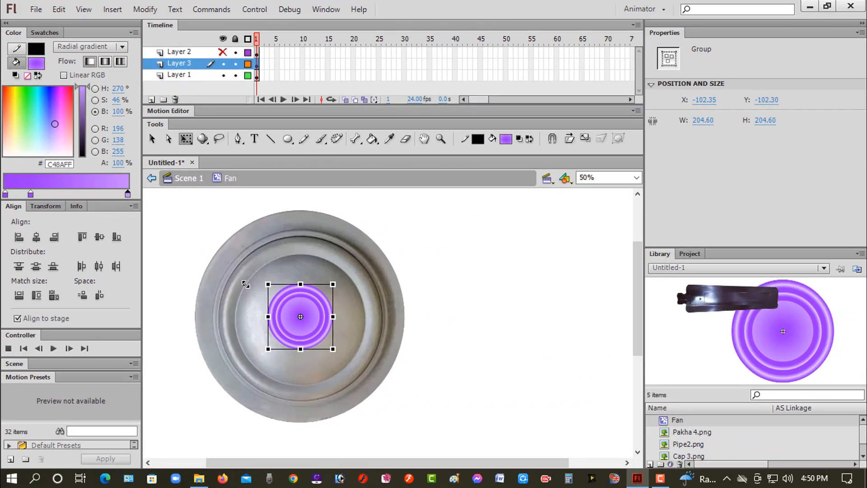
{"action": "left_click_drag", "start_coordinate": [245, 284], "coordinate": [243, 280]}
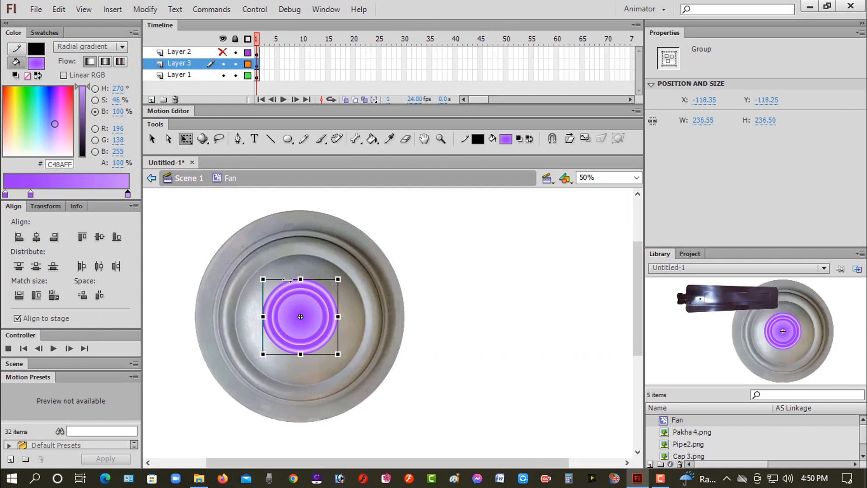
Delete the grey metal Fan Body.png bitmap from Layer 1 and select the purple cap group
{"action": "left_click", "coordinate": [329, 238]}
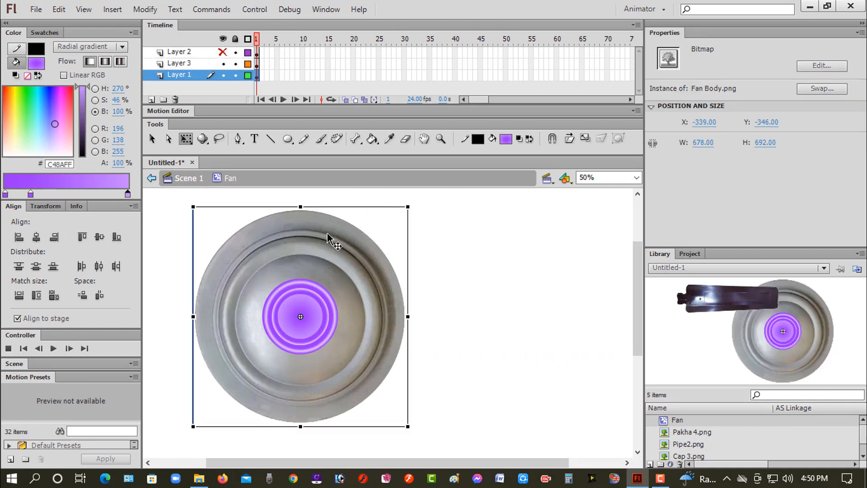
{"action": "key", "text": "Delete"}
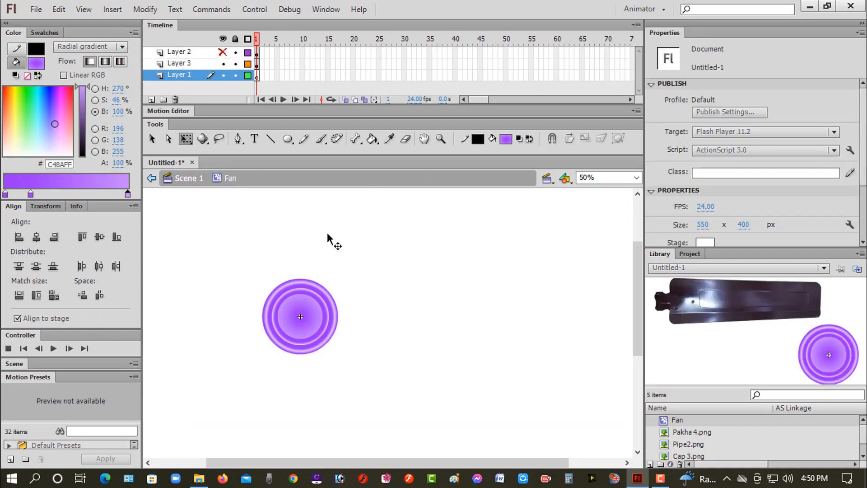
{"action": "left_click", "coordinate": [315, 325]}
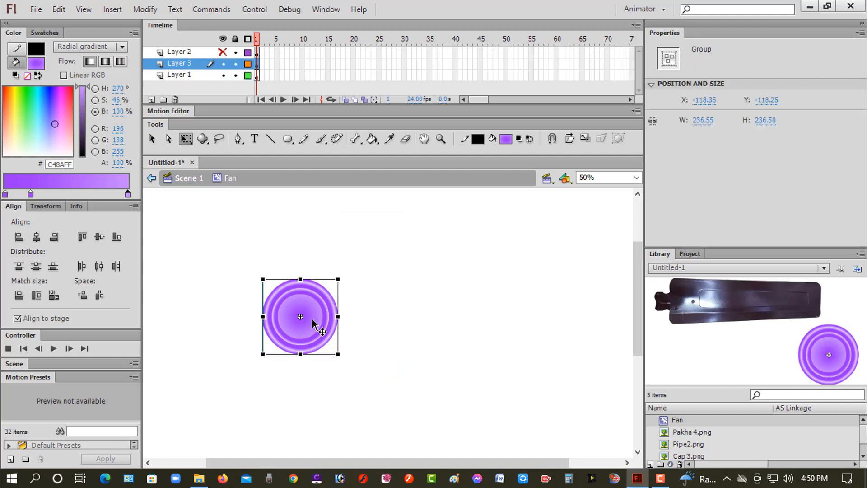
Make all layers visible and move the Pakha 4.png blade to about X -150, Y -354, above the symbol's centre
{"action": "left_click", "coordinate": [224, 65]}
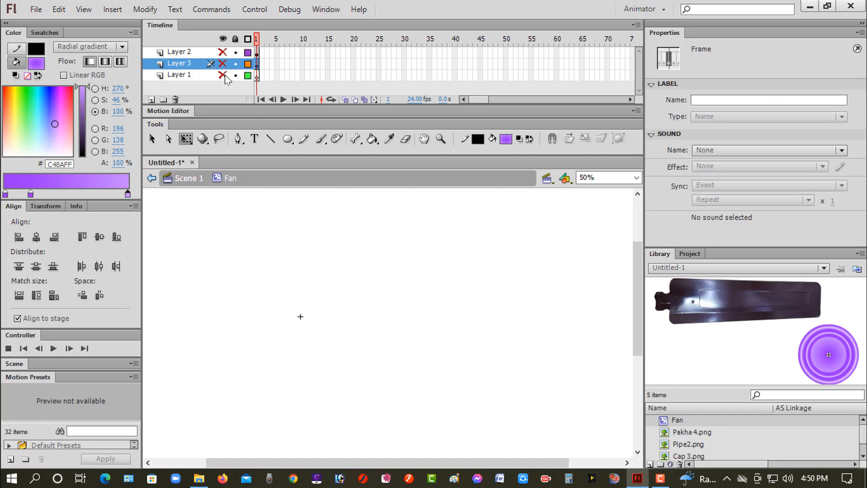
{"action": "left_click", "coordinate": [223, 75]}
{"action": "scroll", "coordinate": [345, 257], "scroll_direction": "up", "scroll_amount": 5}
{"action": "left_click", "coordinate": [345, 256]}
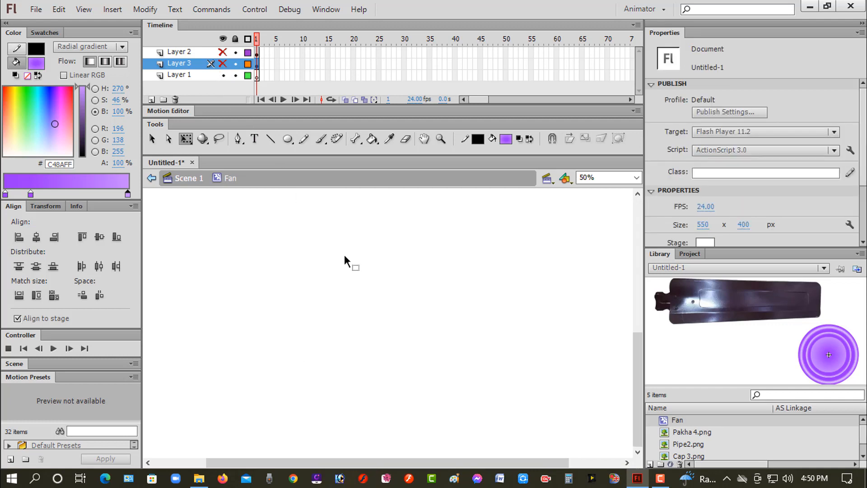
{"action": "left_click", "coordinate": [223, 52]}
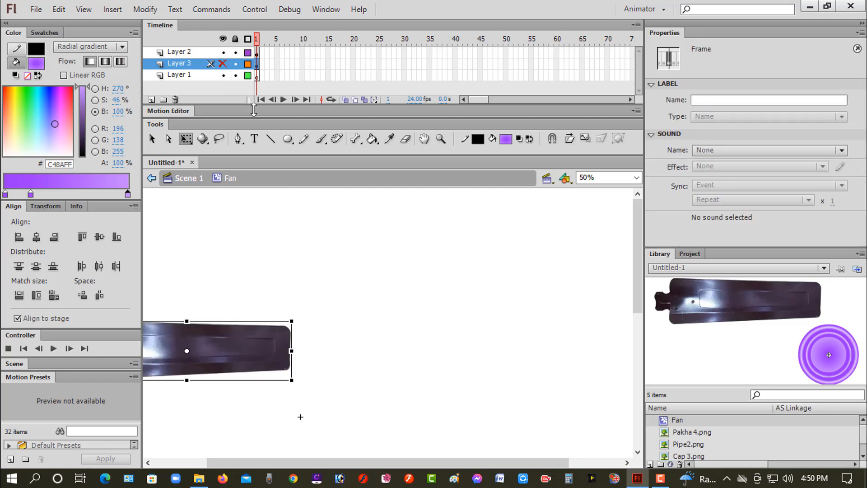
{"action": "left_click_drag", "start_coordinate": [240, 343], "coordinate": [396, 333]}
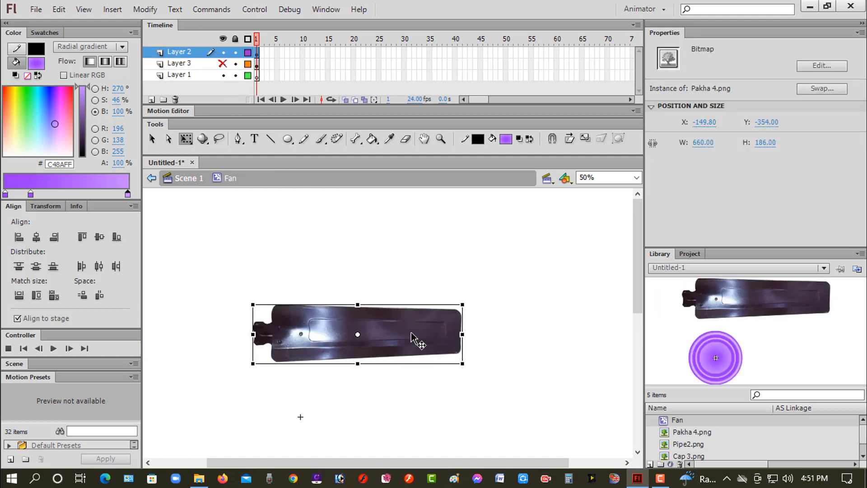
{"action": "left_click", "coordinate": [222, 63]}
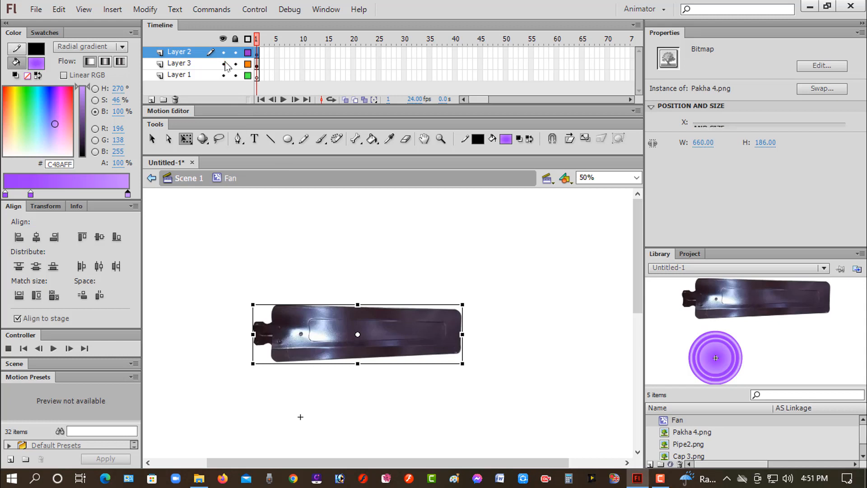
Scale the blade bitmap down to about 269.5 × 76 and rotate it upright with its notched root pointing down
{"action": "left_click_drag", "start_coordinate": [635, 267], "coordinate": [637, 309]}
{"action": "left_click", "coordinate": [293, 321]}
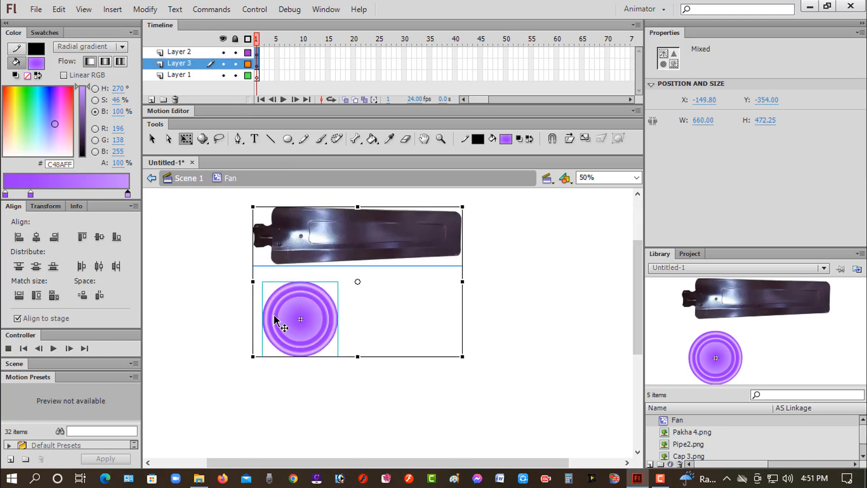
{"action": "left_click", "coordinate": [506, 246]}
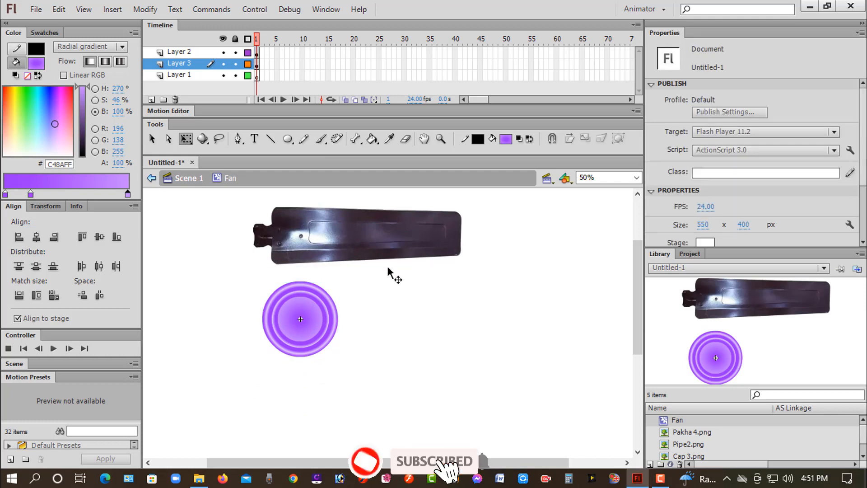
{"action": "left_click", "coordinate": [318, 312]}
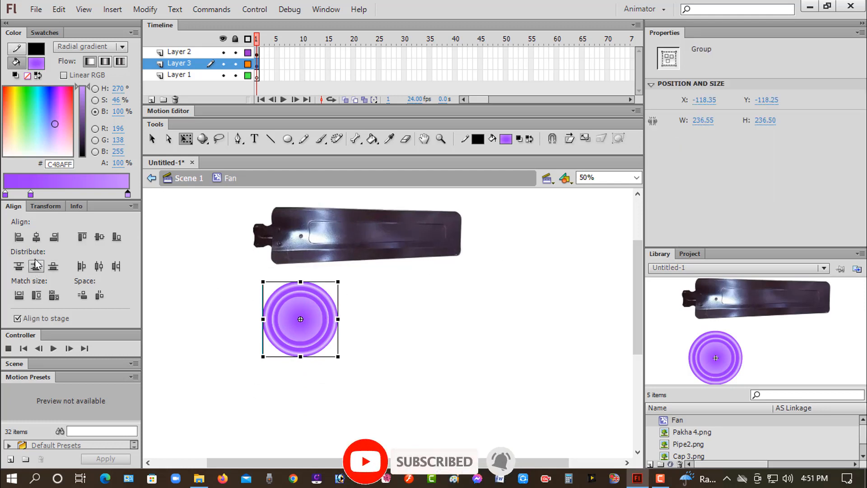
{"action": "left_click", "coordinate": [379, 235]}
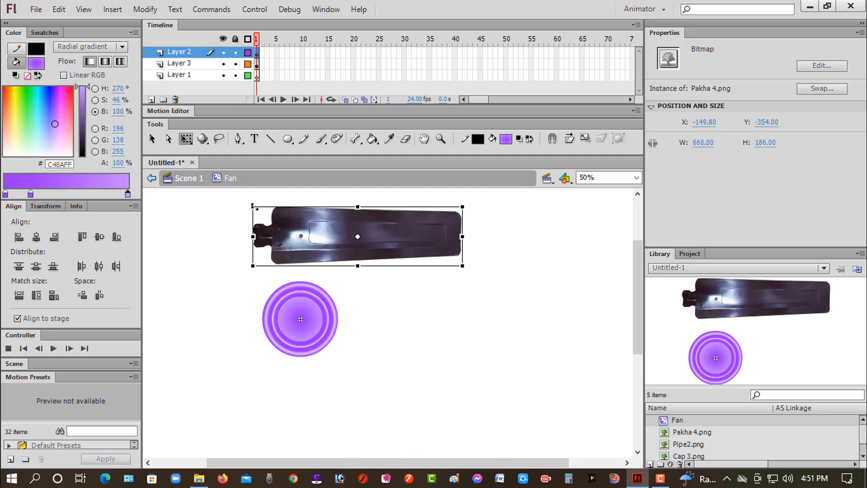
{"action": "left_click_drag", "start_coordinate": [252, 206], "coordinate": [339, 242]}
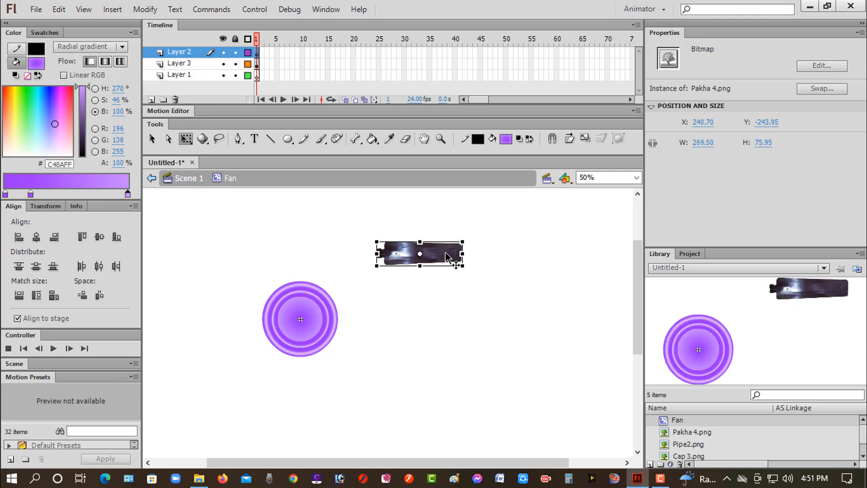
{"action": "left_click_drag", "start_coordinate": [470, 240], "coordinate": [420, 215]}
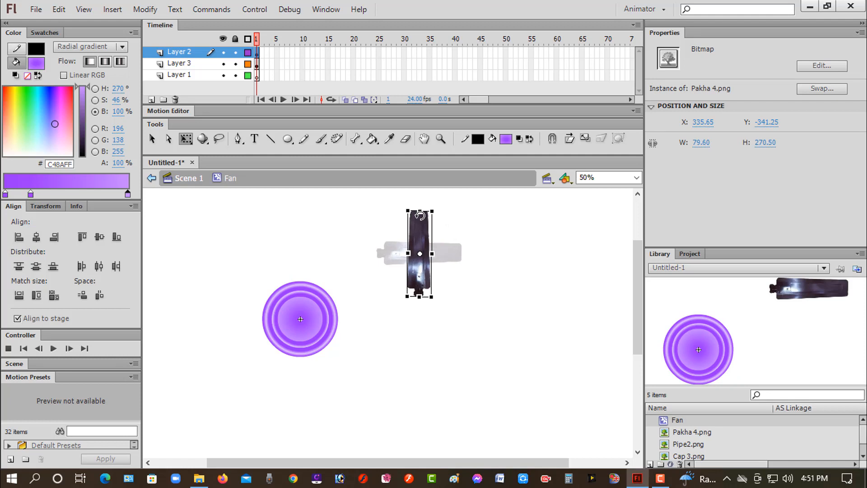
Place the blade's root on the purple cap's upper edge, centre it horizontally on the stage, and nudge it 2 px down
{"action": "left_click_drag", "start_coordinate": [418, 250], "coordinate": [301, 234]}
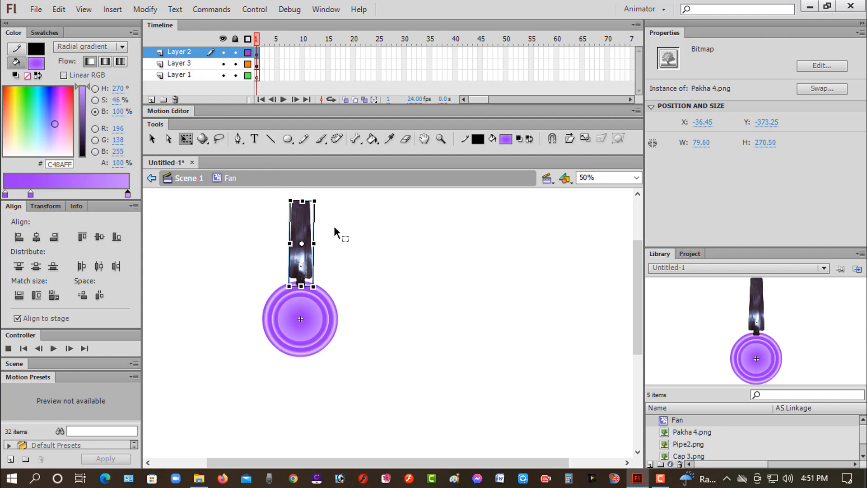
{"action": "left_click", "coordinate": [36, 238]}
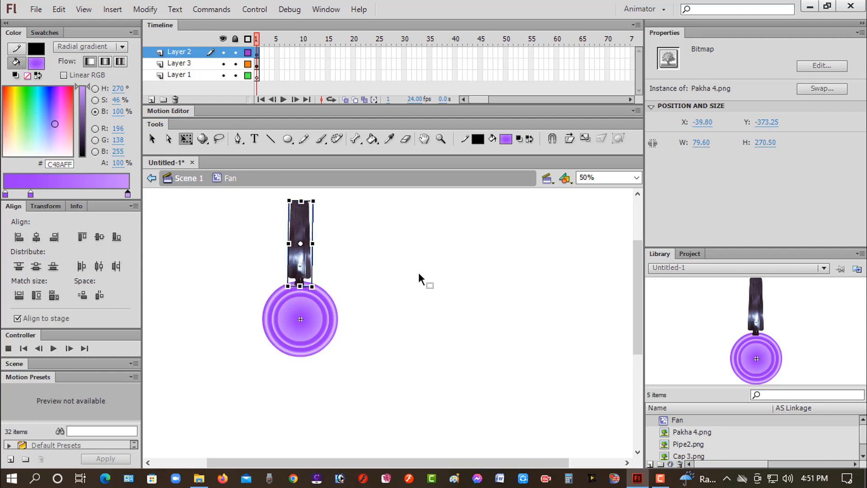
{"action": "key", "text": "Down"}
{"action": "key", "text": "Down"}
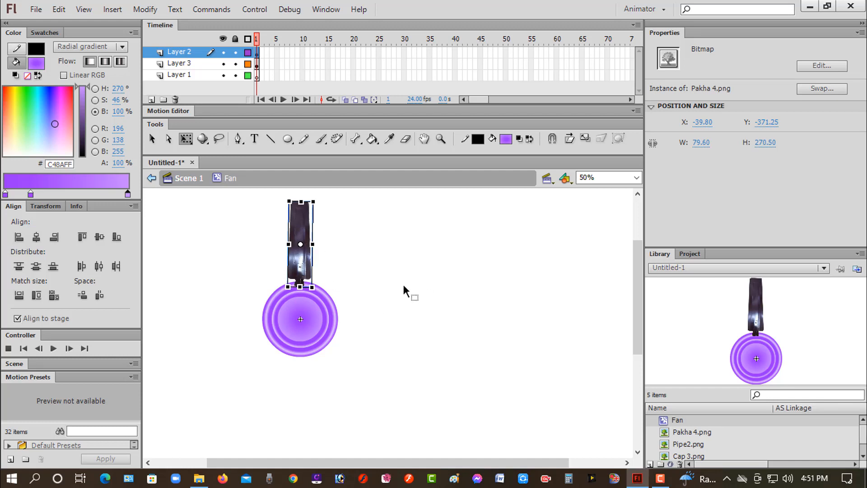
Move the blade's transformation point onto the registration point at the centre of the purple cap
{"action": "key", "text": "ctrl+equal"}
{"action": "key", "text": "ctrl+equal"}
{"action": "key", "text": "ctrl+equal"}
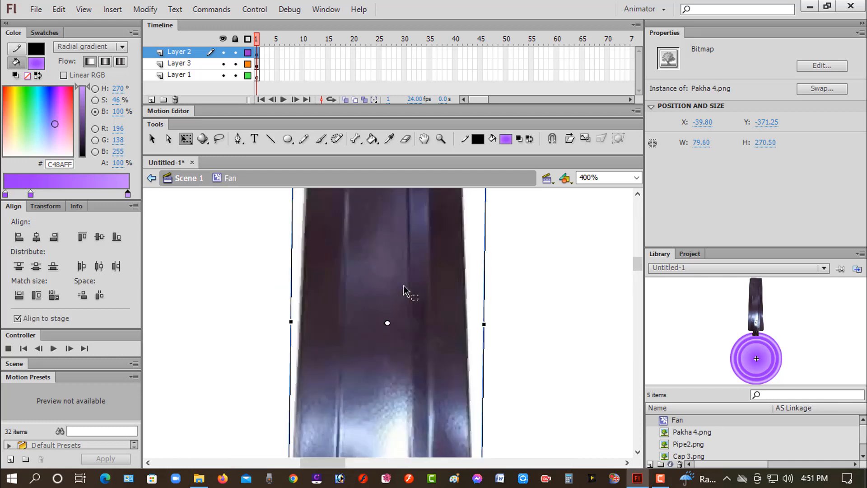
{"action": "scroll", "coordinate": [407, 290], "scroll_direction": "down", "scroll_amount": 3}
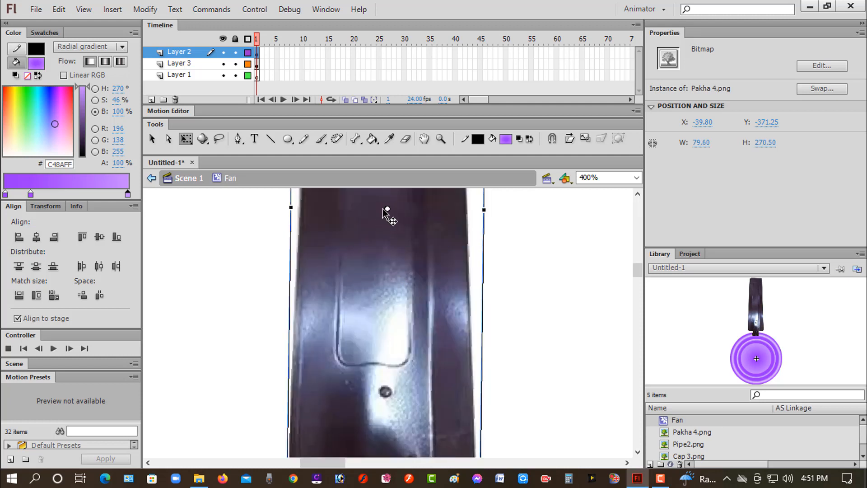
{"action": "left_click_drag", "start_coordinate": [387, 209], "coordinate": [388, 439]}
{"action": "scroll", "coordinate": [404, 368], "scroll_direction": "down", "scroll_amount": 4}
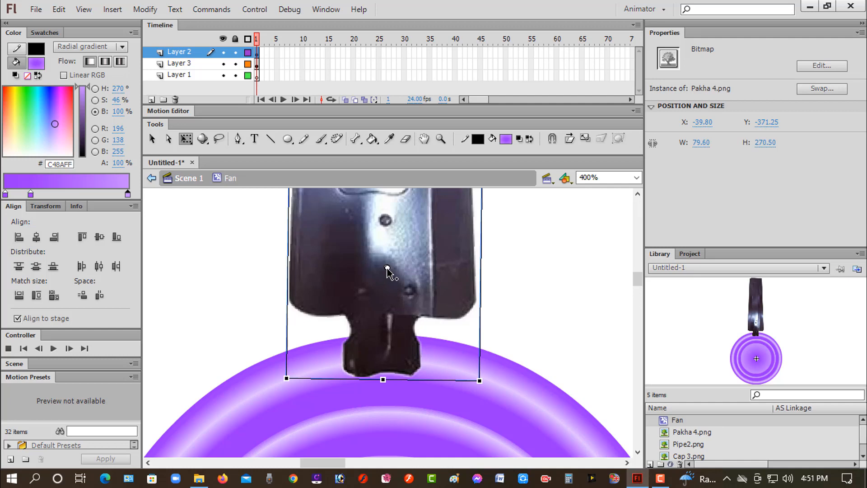
{"action": "left_click_drag", "start_coordinate": [387, 268], "coordinate": [383, 430]}
{"action": "scroll", "coordinate": [393, 397], "scroll_direction": "down", "scroll_amount": 4}
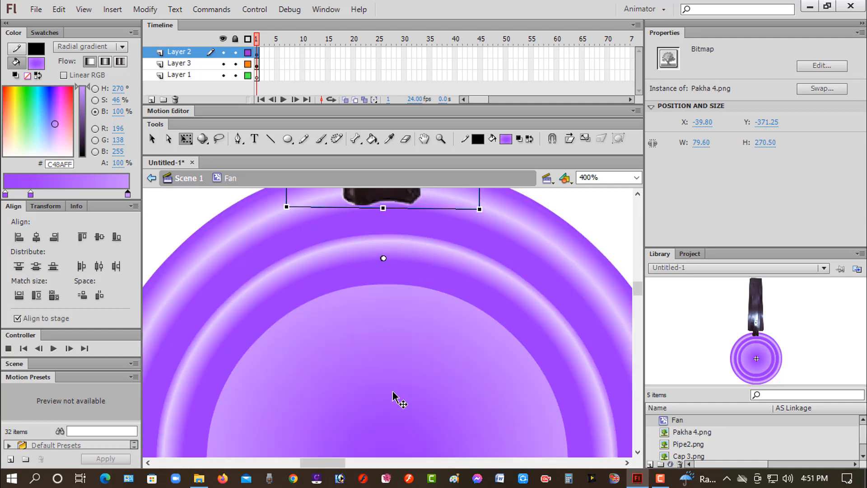
{"action": "left_click_drag", "start_coordinate": [384, 258], "coordinate": [384, 393]}
{"action": "scroll", "coordinate": [397, 368], "scroll_direction": "down", "scroll_amount": 4}
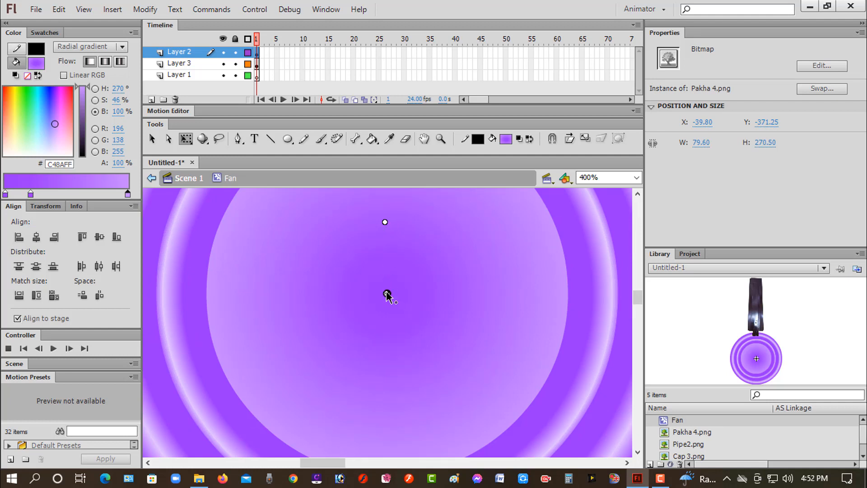
{"action": "left_click_drag", "start_coordinate": [387, 292], "coordinate": [387, 294]}
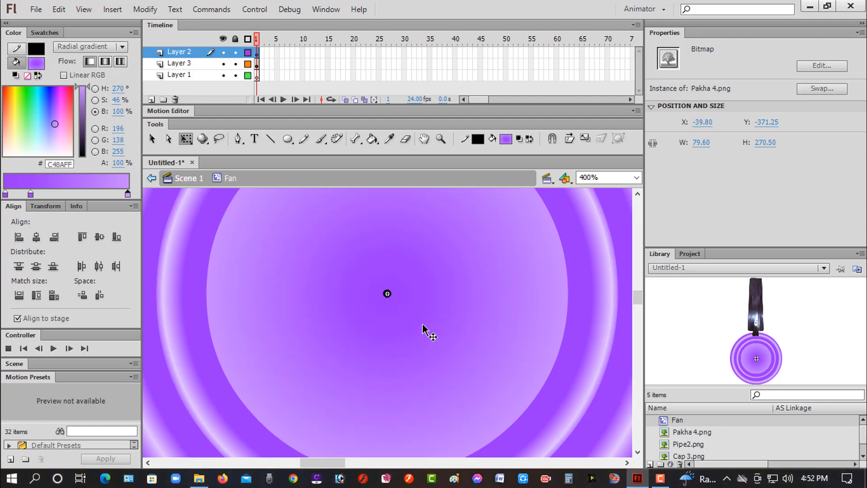
{"action": "scroll", "coordinate": [425, 329], "scroll_direction": "up", "scroll_amount": 5}
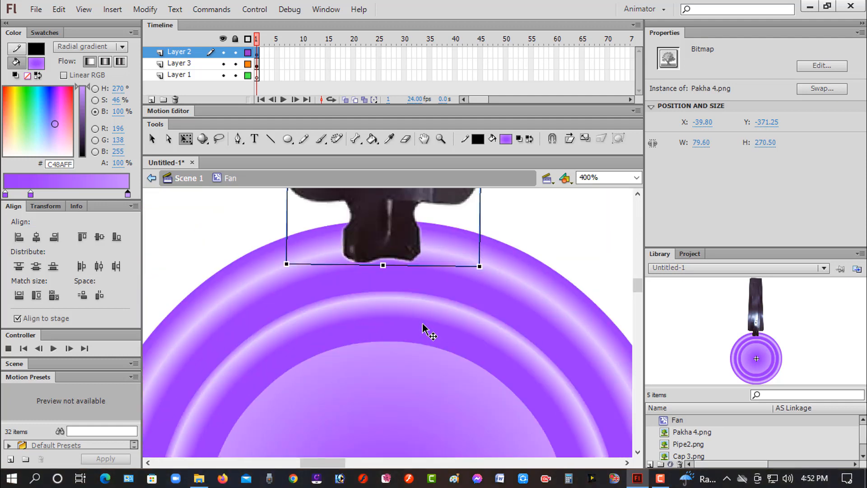
{"action": "key", "text": "ctrl+minus"}
{"action": "key", "text": "ctrl+minus"}
{"action": "key", "text": "ctrl+minus"}
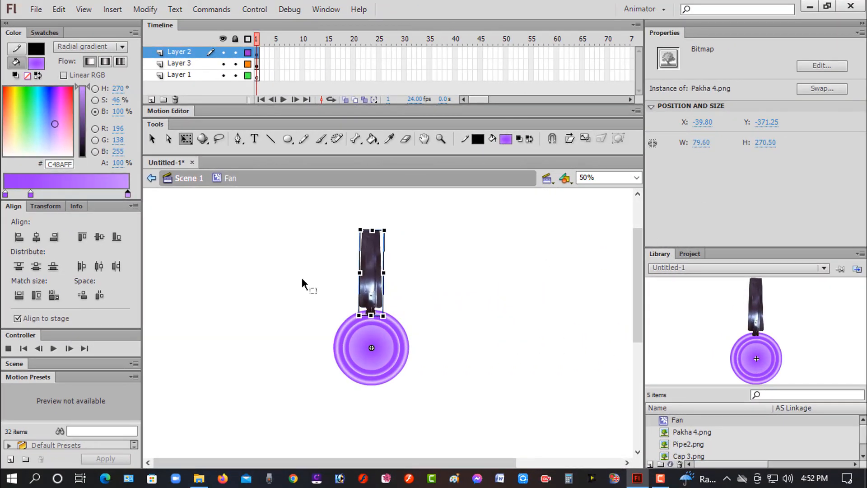
Reset the blade's rotation to 0°, and set it to 72° about the cap's centre
{"action": "left_click", "coordinate": [47, 206]}
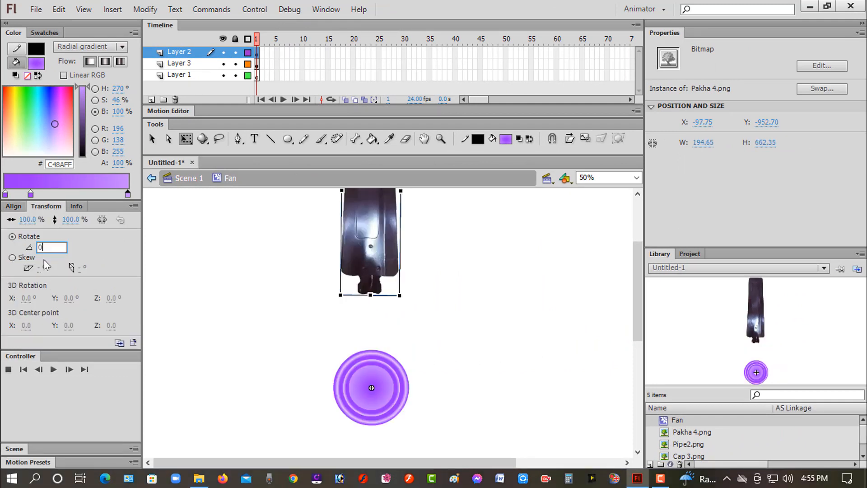
{"action": "key", "text": "Return"}
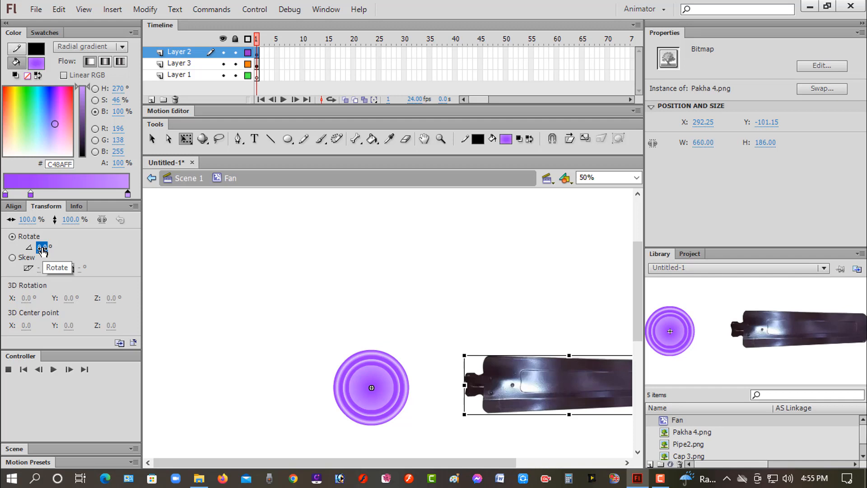
{"action": "left_click", "coordinate": [42, 248]}
{"action": "key", "text": "Return"}
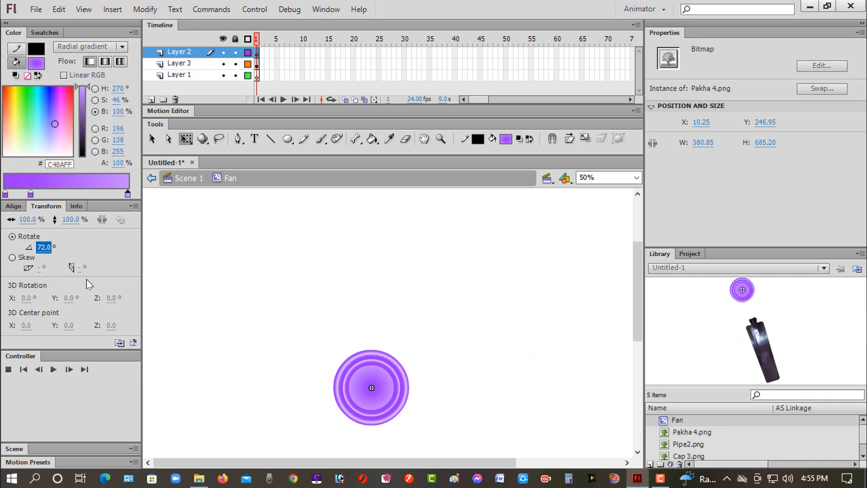
Duplicate the blade five times with the 72° rotation transform, spacing the copies around the purple cap
{"action": "left_click", "coordinate": [120, 343]}
{"action": "left_click", "coordinate": [120, 343]}
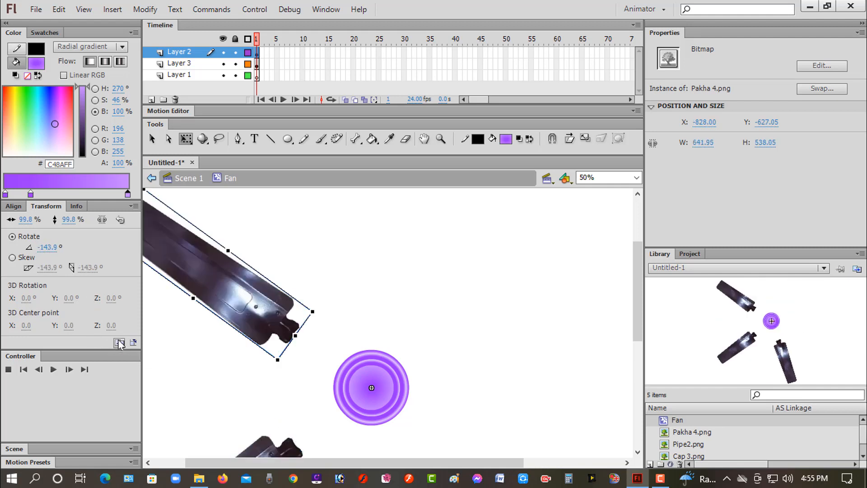
{"action": "left_click", "coordinate": [119, 343]}
{"action": "left_click", "coordinate": [120, 343]}
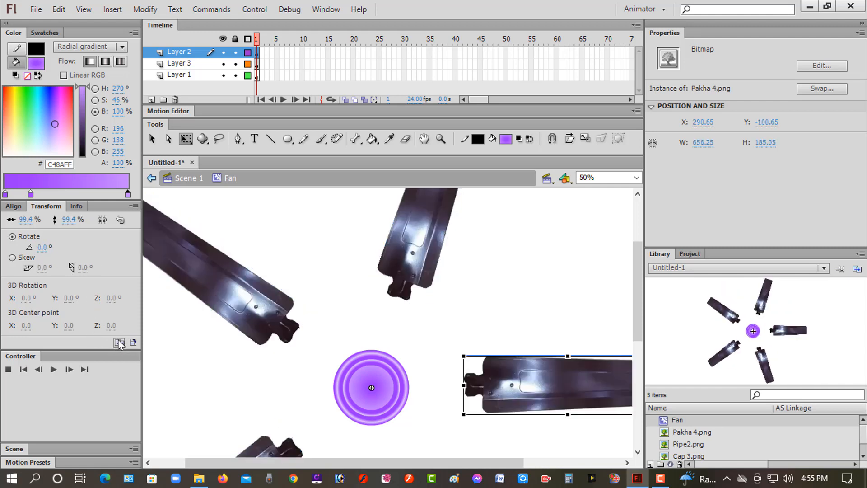
{"action": "left_click", "coordinate": [120, 342]}
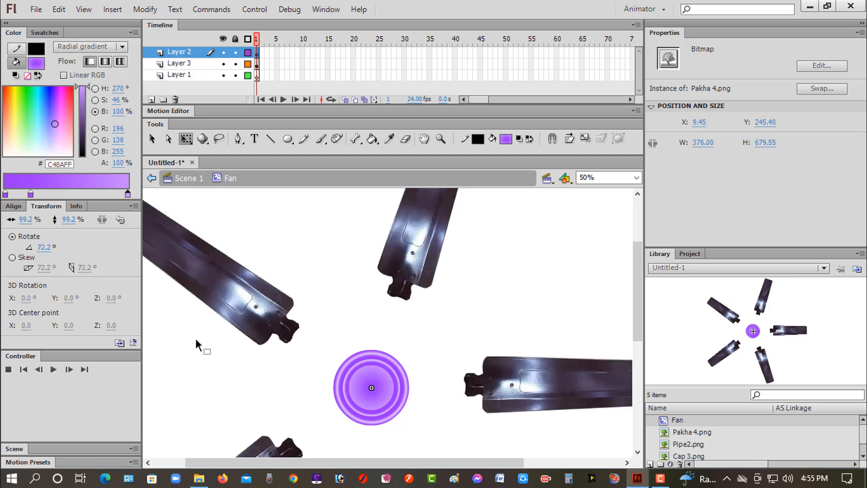
Select all five fan blades on Layer 2 and combine them into one group
{"action": "scroll", "coordinate": [343, 355], "scroll_direction": "down", "scroll_amount": 4}
{"action": "scroll", "coordinate": [343, 355], "scroll_direction": "up", "scroll_amount": 2}
{"action": "scroll", "coordinate": [343, 355], "scroll_direction": "up", "scroll_amount": 3}
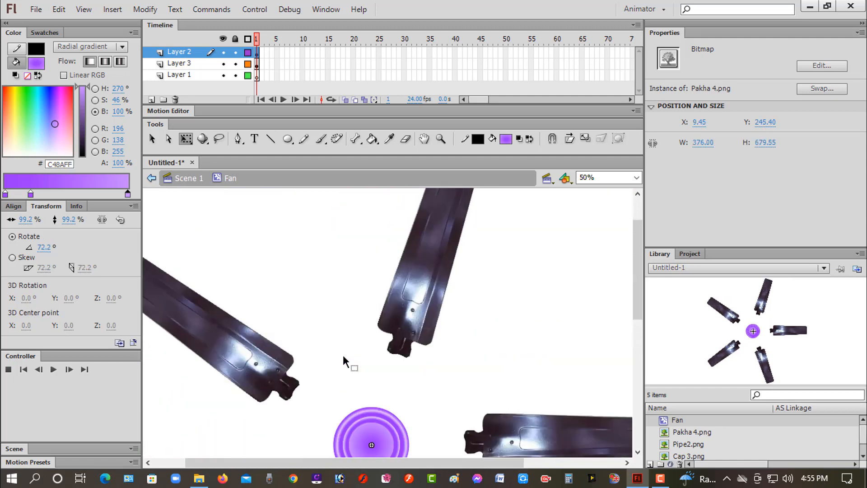
{"action": "scroll", "coordinate": [343, 355], "scroll_direction": "down", "scroll_amount": 1}
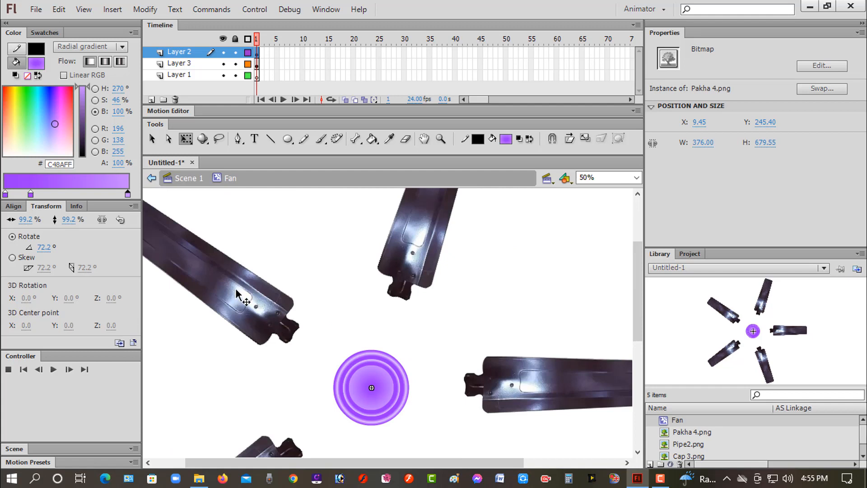
{"action": "left_click", "coordinate": [254, 53]}
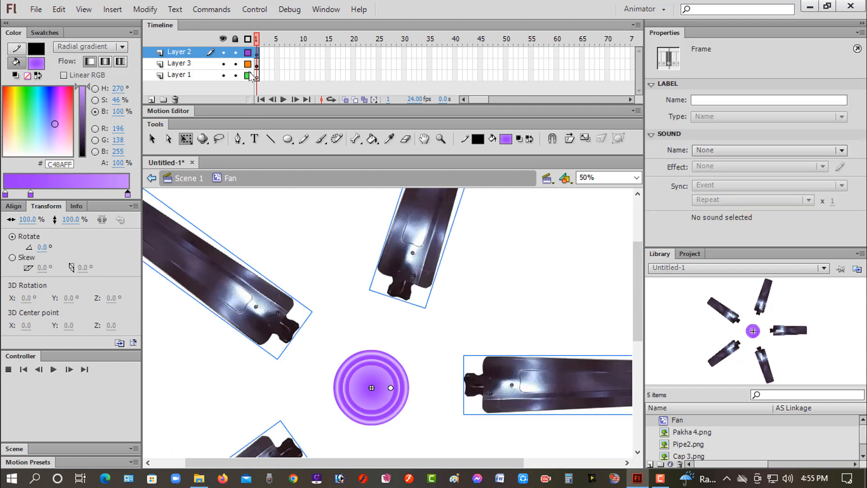
{"action": "left_click", "coordinate": [145, 10]}
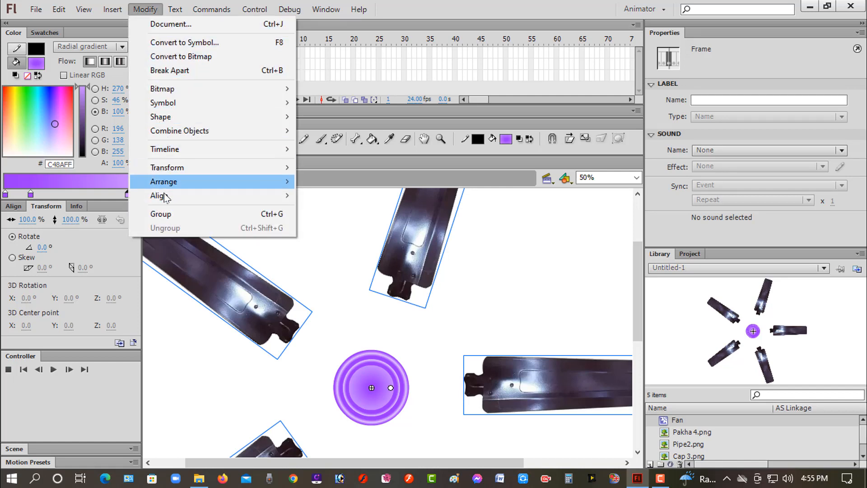
{"action": "left_click", "coordinate": [161, 213]}
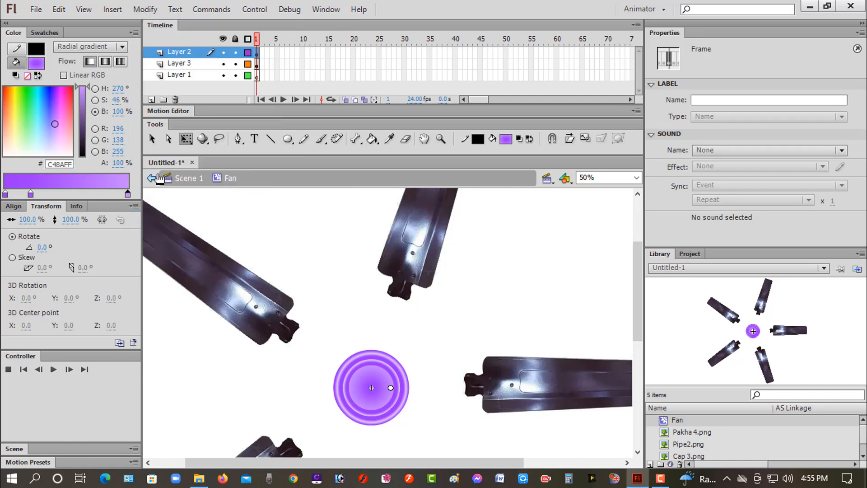
{"action": "left_click", "coordinate": [139, 14]}
{"action": "left_click", "coordinate": [163, 215]}
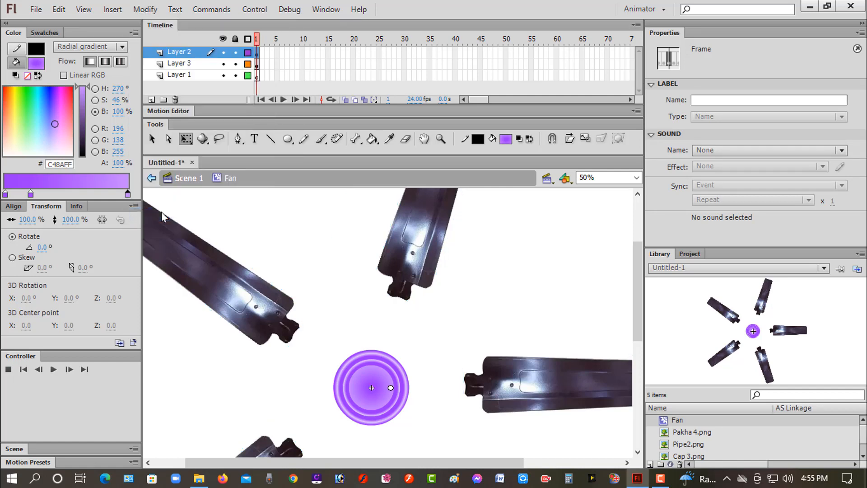
Move the blade group's transformation point onto the registration point at the centre of the purple cap
{"action": "scroll", "coordinate": [409, 277], "scroll_direction": "down", "scroll_amount": 4}
{"action": "scroll", "coordinate": [410, 278], "scroll_direction": "up", "scroll_amount": 3}
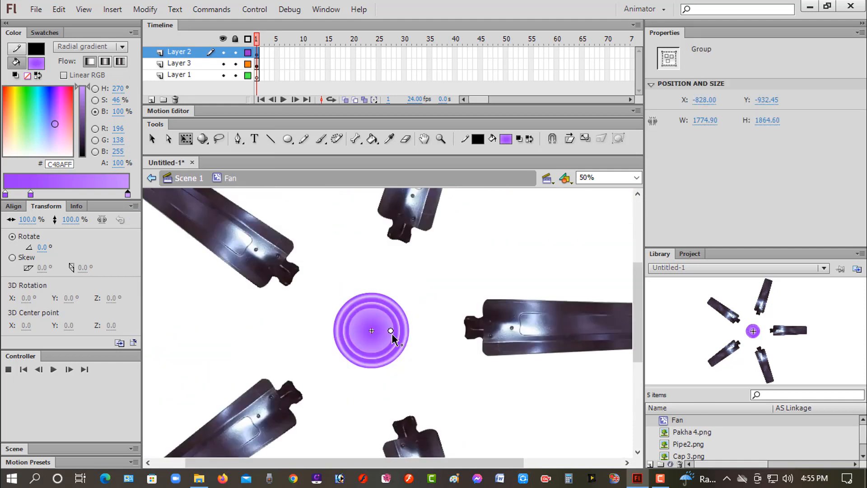
{"action": "left_click_drag", "start_coordinate": [391, 335], "coordinate": [372, 332]}
{"action": "scroll", "coordinate": [385, 254], "scroll_direction": "up", "scroll_amount": 3}
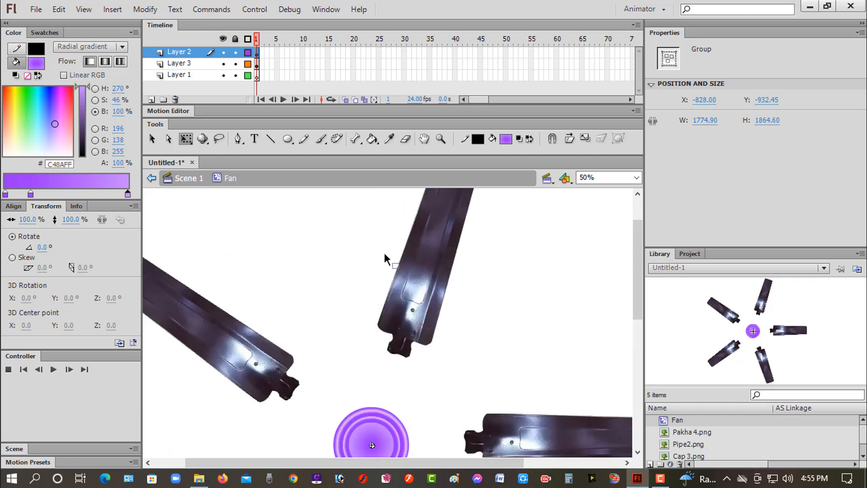
Scale the blade group down proportionally to about 63% and centre it vertically and horizontally on the stage
{"action": "key", "text": "ctrl+minus"}
{"action": "key", "text": "ctrl+minus"}
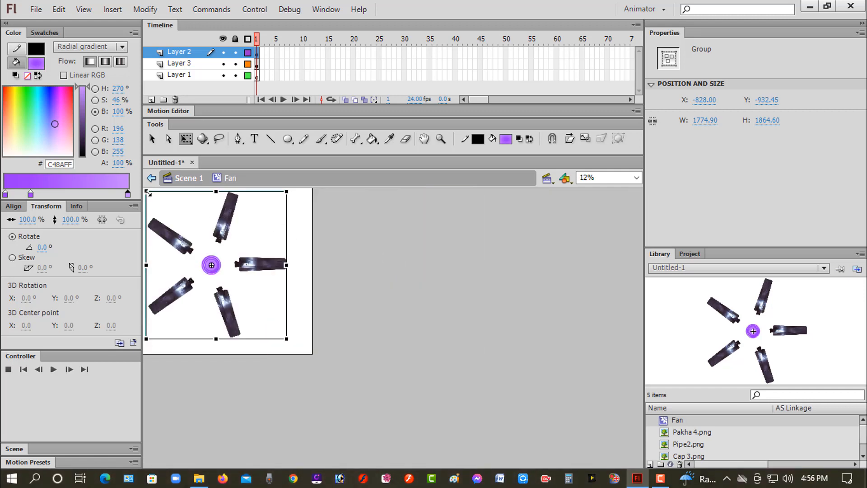
{"action": "left_click_drag", "start_coordinate": [147, 192], "coordinate": [194, 246]}
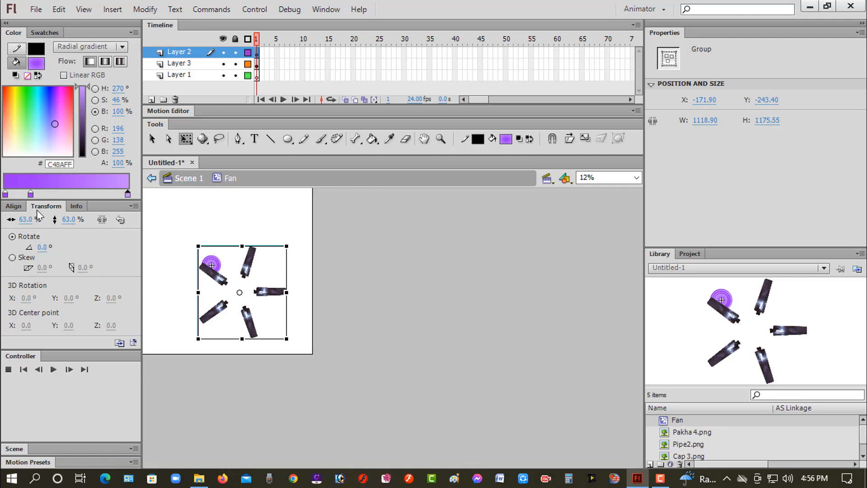
{"action": "left_click", "coordinate": [13, 206]}
{"action": "left_click", "coordinate": [37, 237]}
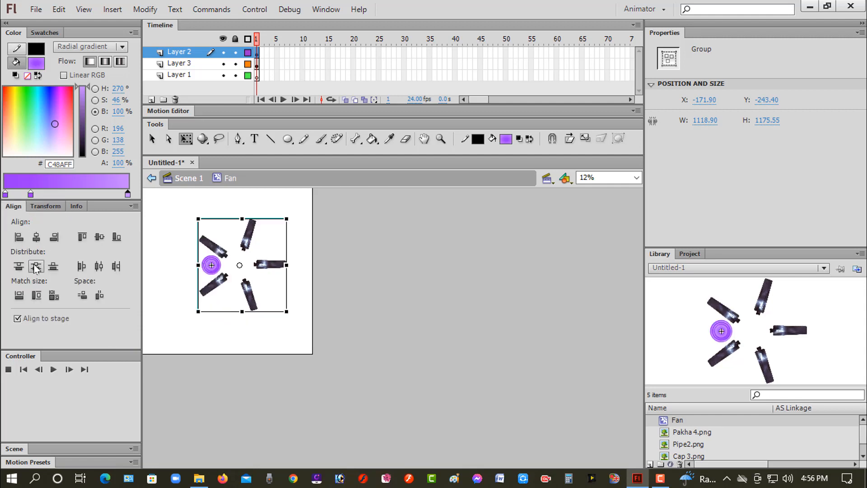
{"action": "left_click", "coordinate": [37, 237]}
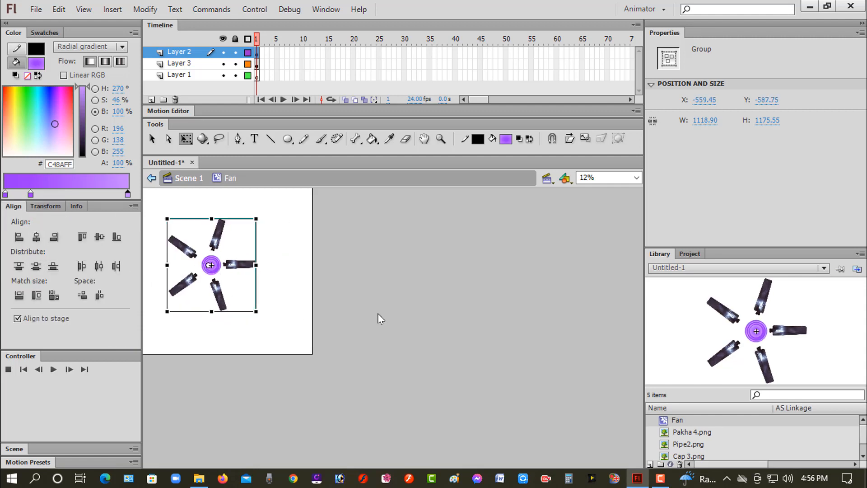
Nudge the blade group 40 px to the right and rotate it counterclockwise until one blade points straight up
{"action": "key", "text": "shift+Right"}
{"action": "key", "text": "shift+Right"}
{"action": "key", "text": "shift+Right"}
{"action": "key", "text": "shift+Right"}
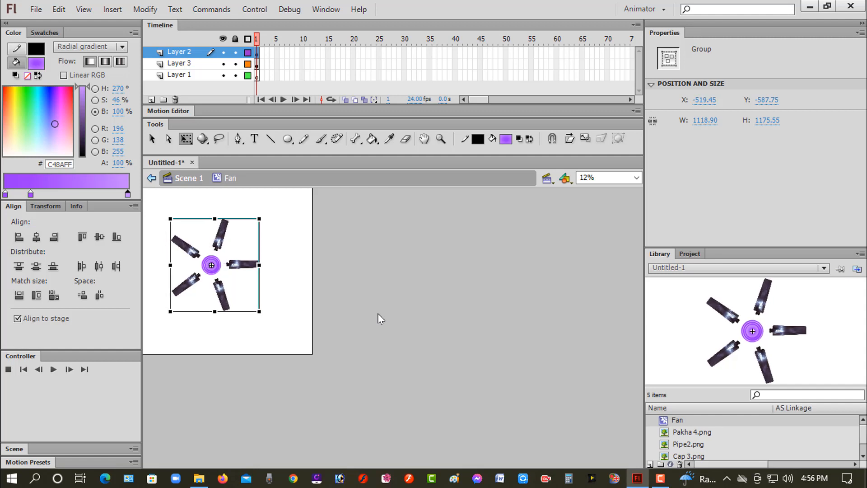
{"action": "left_click_drag", "start_coordinate": [264, 217], "coordinate": [248, 205]}
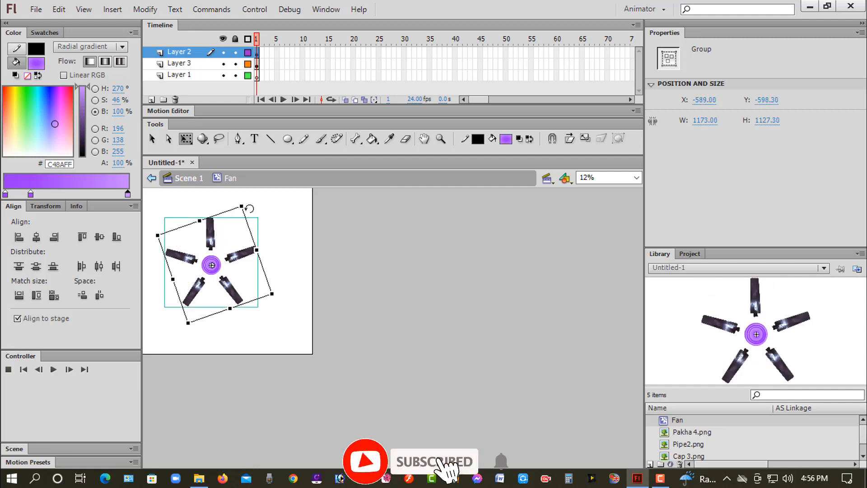
{"action": "left_click", "coordinate": [200, 201]}
{"action": "left_click", "coordinate": [210, 240]}
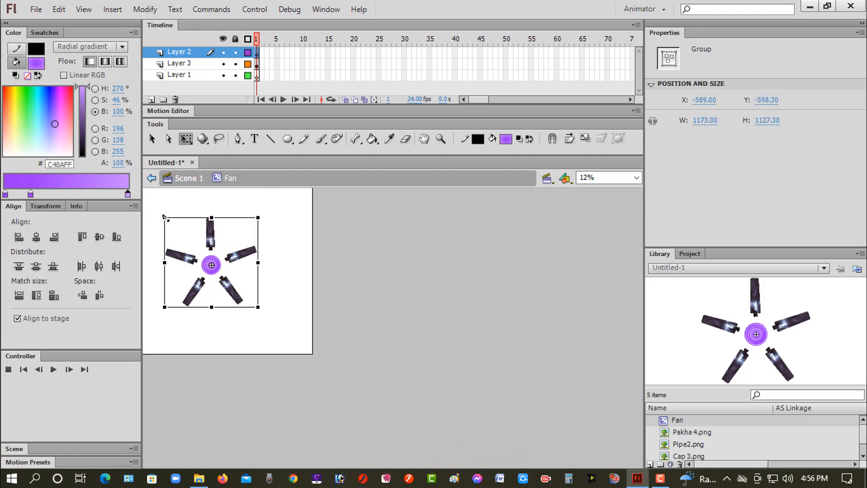
Shrink the blade group proportionally about its centre to about 750 × 720 px so the blade roots meet the purple cap
{"action": "left_click_drag", "start_coordinate": [165, 218], "coordinate": [175, 235]}
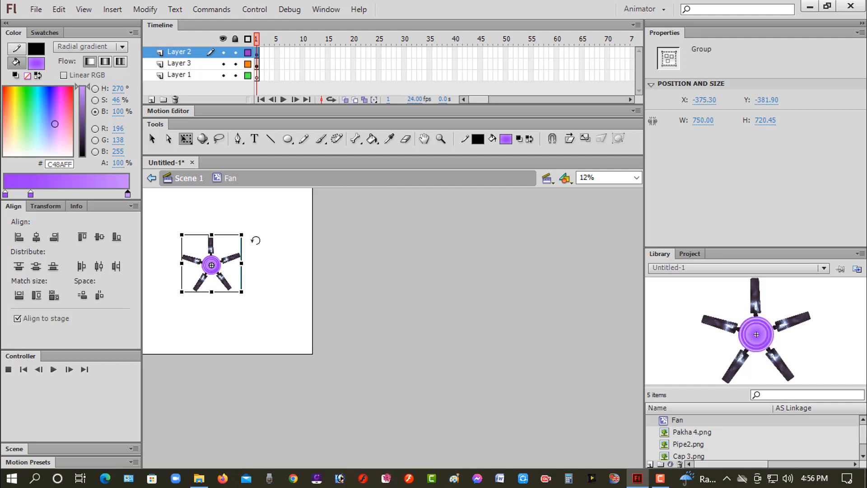
{"action": "left_click", "coordinate": [152, 139]}
{"action": "left_click", "coordinate": [175, 206]}
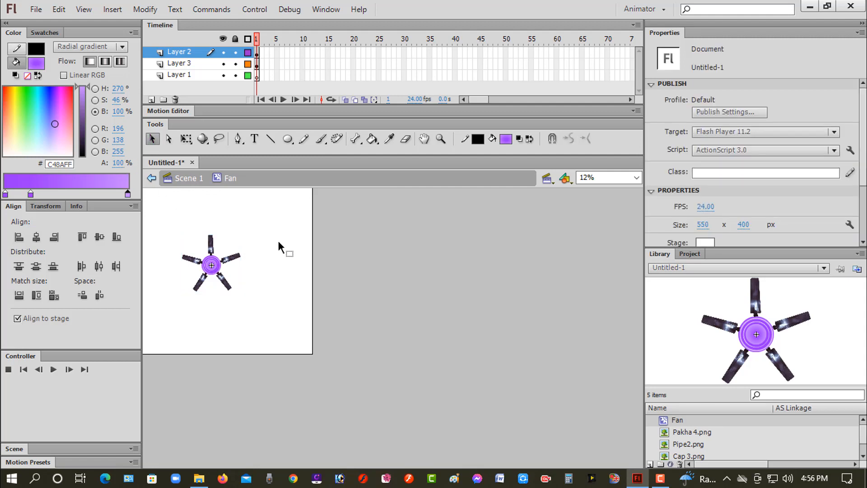
{"action": "key", "text": "ctrl+equal"}
{"action": "key", "text": "ctrl+equal"}
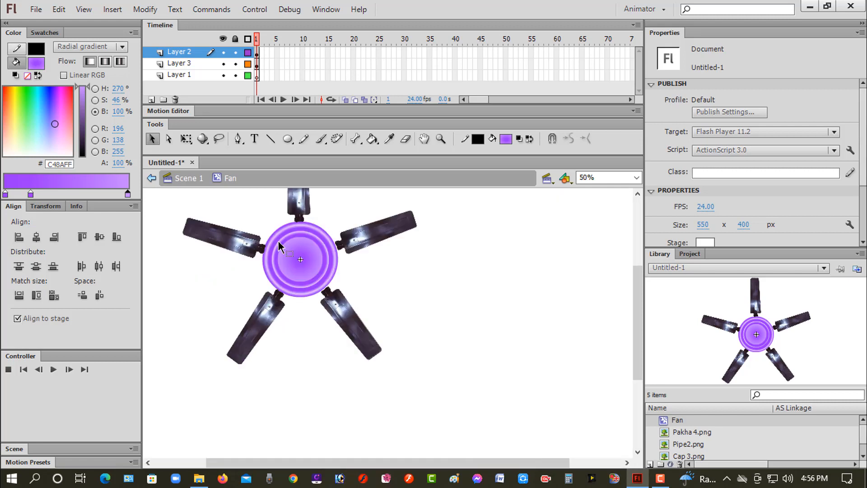
{"action": "key", "text": "ctrl+minus"}
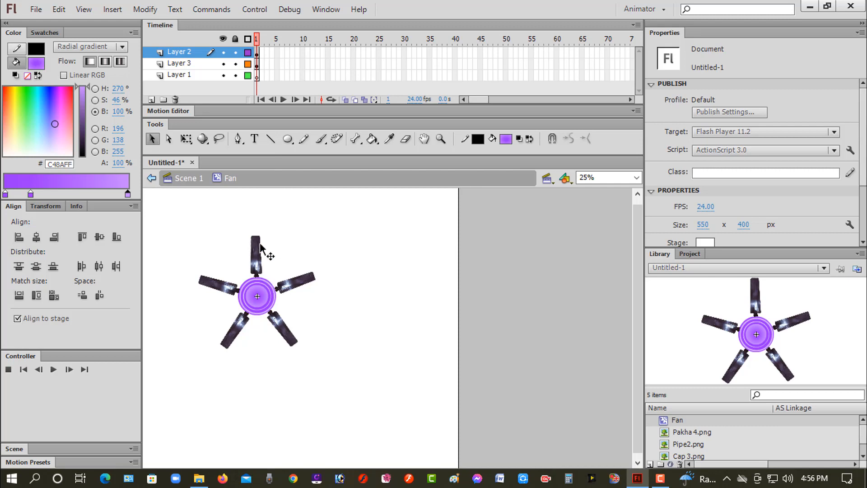
Cut the purple cap from Layer 3 and paste it in place on Layer 2 with the blades
{"action": "left_click", "coordinate": [257, 65]}
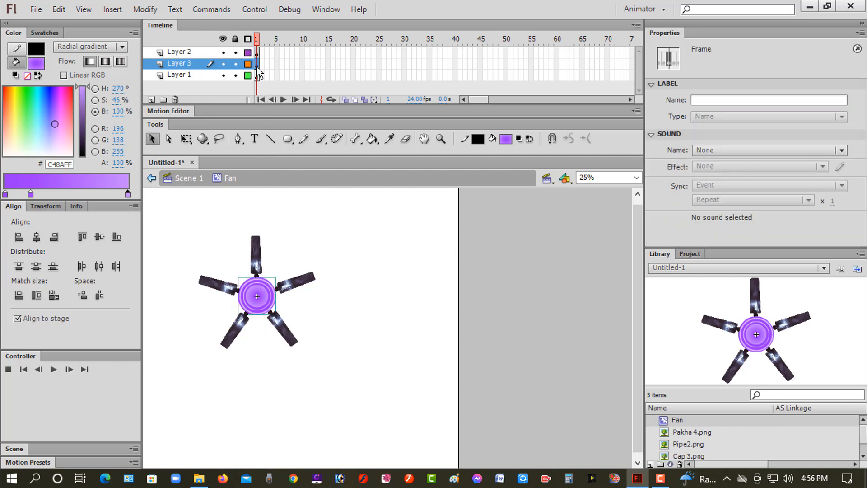
{"action": "left_click", "coordinate": [59, 9]}
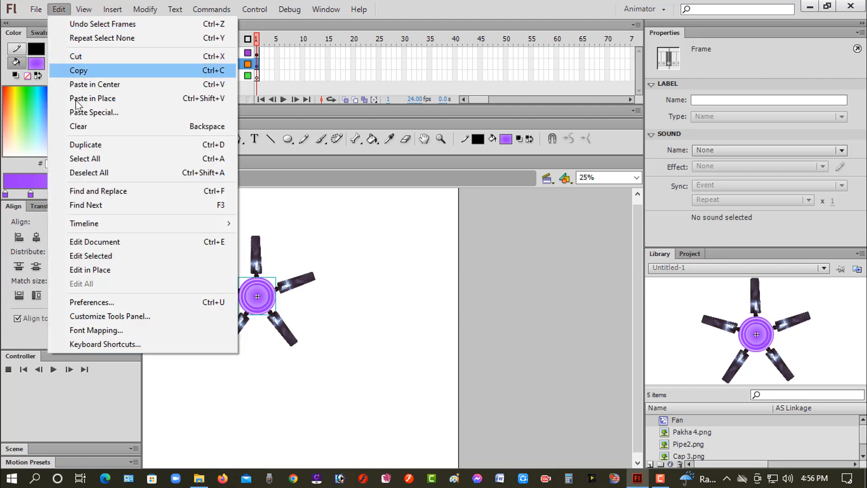
{"action": "left_click", "coordinate": [77, 56]}
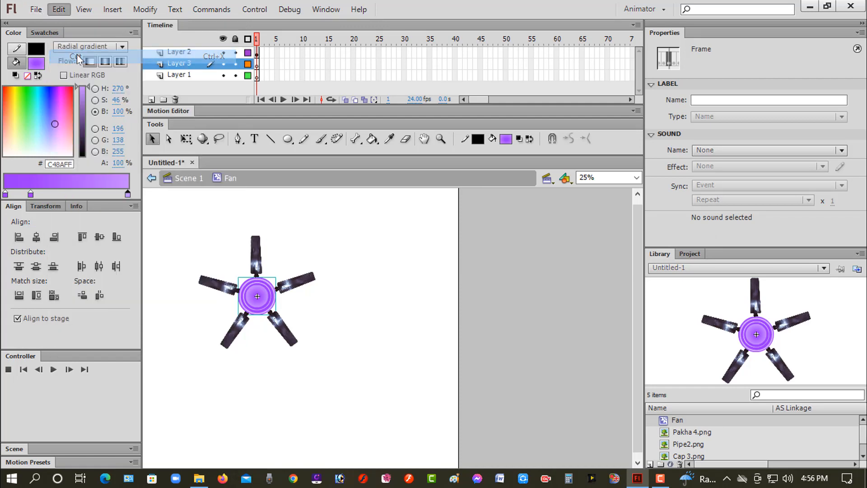
{"action": "left_click", "coordinate": [256, 53]}
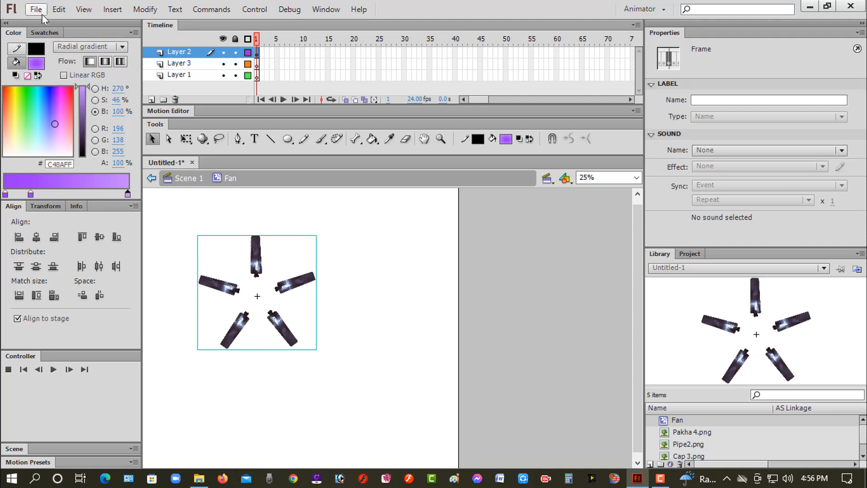
{"action": "left_click", "coordinate": [59, 9]}
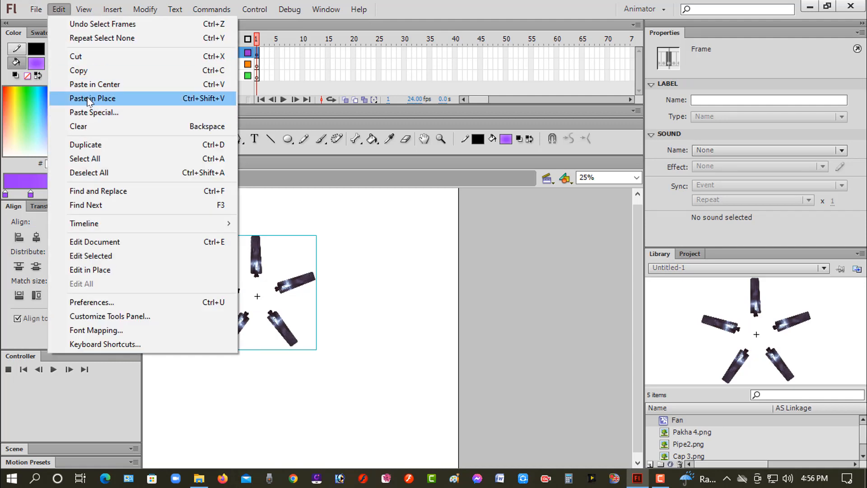
{"action": "left_click", "coordinate": [90, 101]}
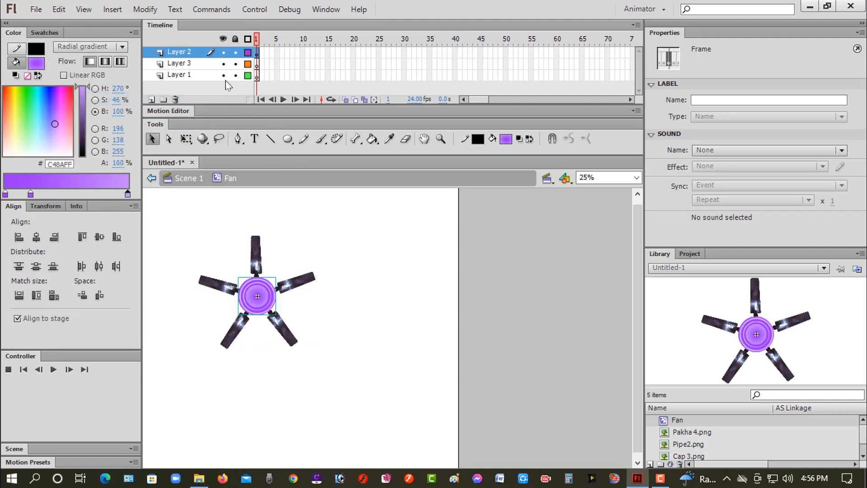
Delete Layer 1 and the emptied Layer 3, keeping only Layer 2
{"action": "left_click", "coordinate": [177, 78]}
{"action": "left_click", "coordinate": [175, 100]}
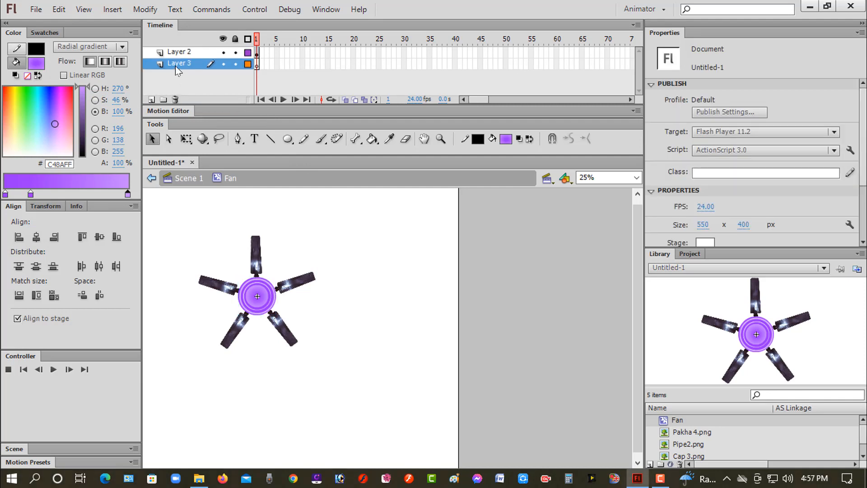
{"action": "left_click", "coordinate": [175, 99]}
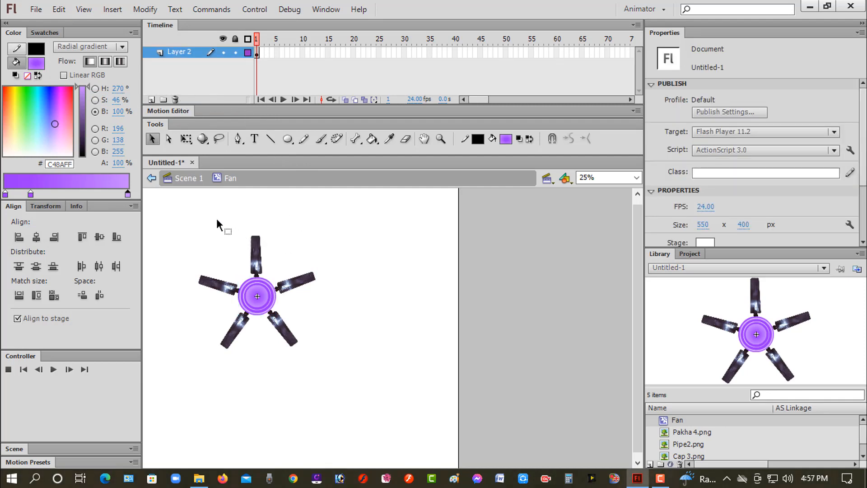
Insert a keyframe at frame 20 of Layer 2
{"action": "right_click", "coordinate": [354, 53]}
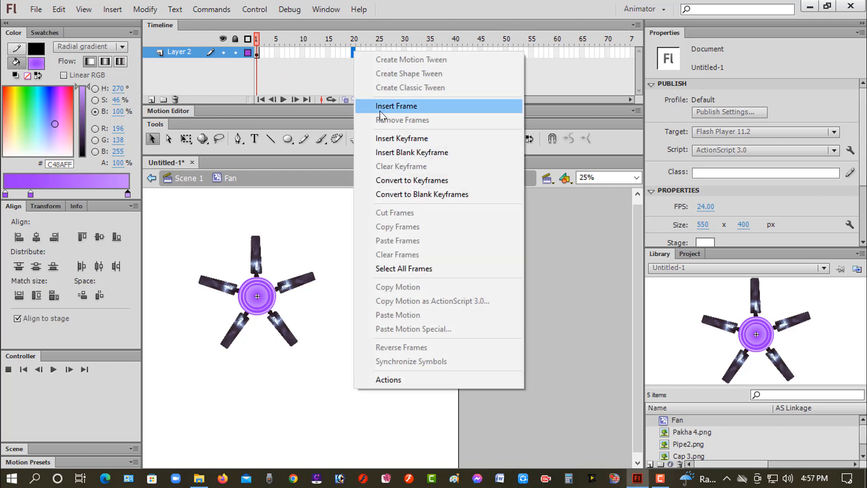
{"action": "left_click", "coordinate": [386, 138]}
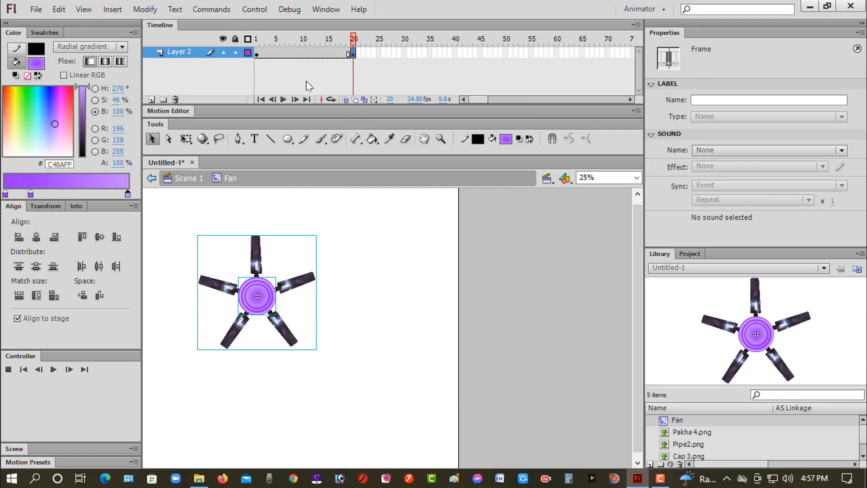